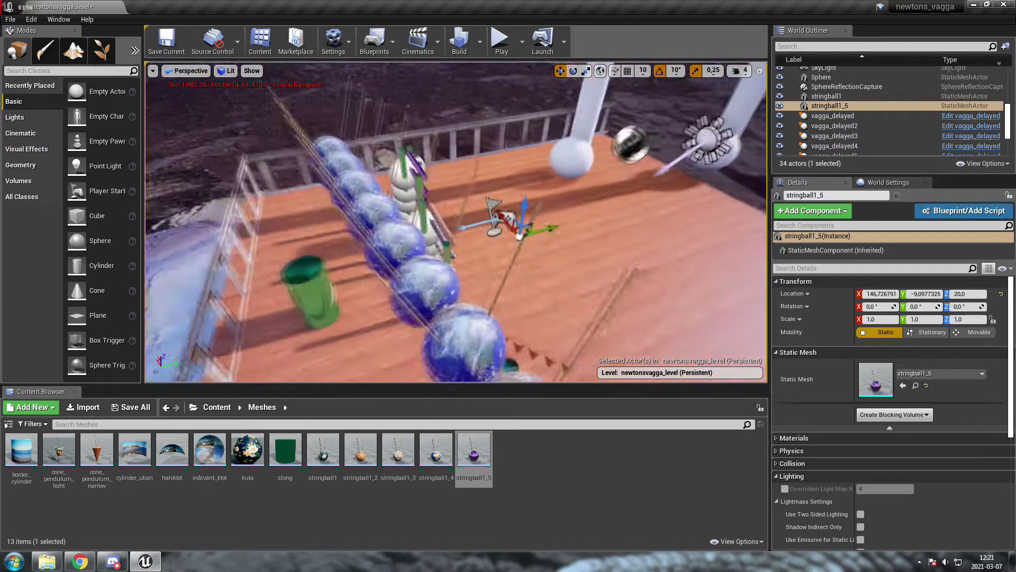
# Lift the purple stringball1_5 pendulum, view it from above, and delete it.
pyautogui.moveTo(452, 175); pyautogui.dragTo(452, 90)
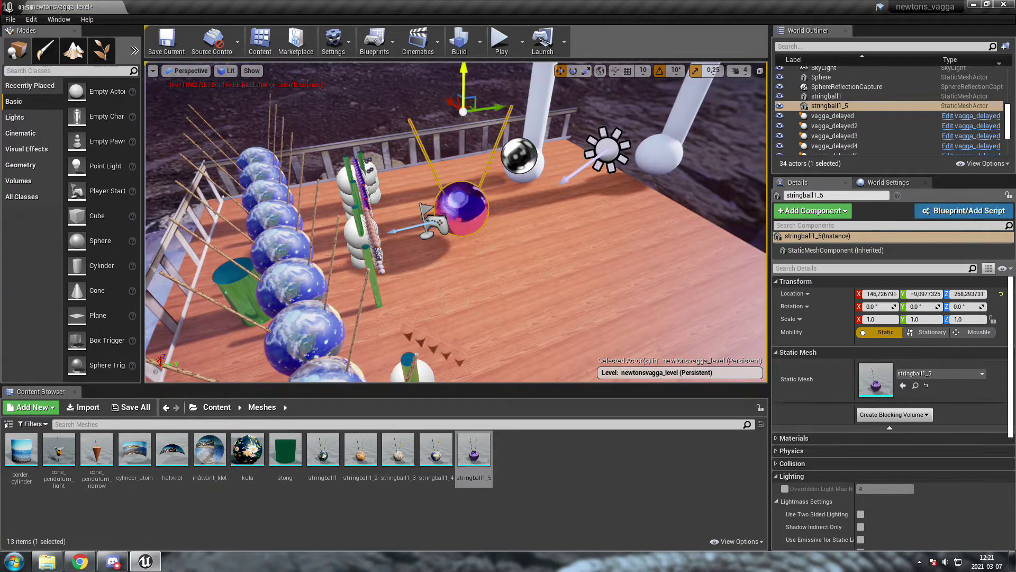
pyautogui.moveTo(453, 90); pyautogui.dragTo(429, 159, button='right')
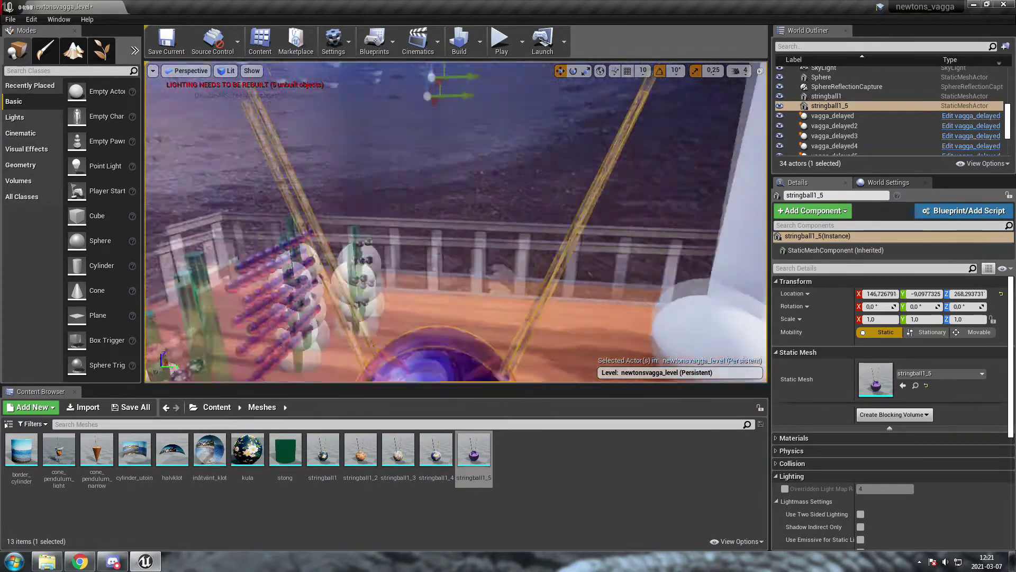
pyautogui.moveTo(429, 158); pyautogui.dragTo(326, 202, button='right')
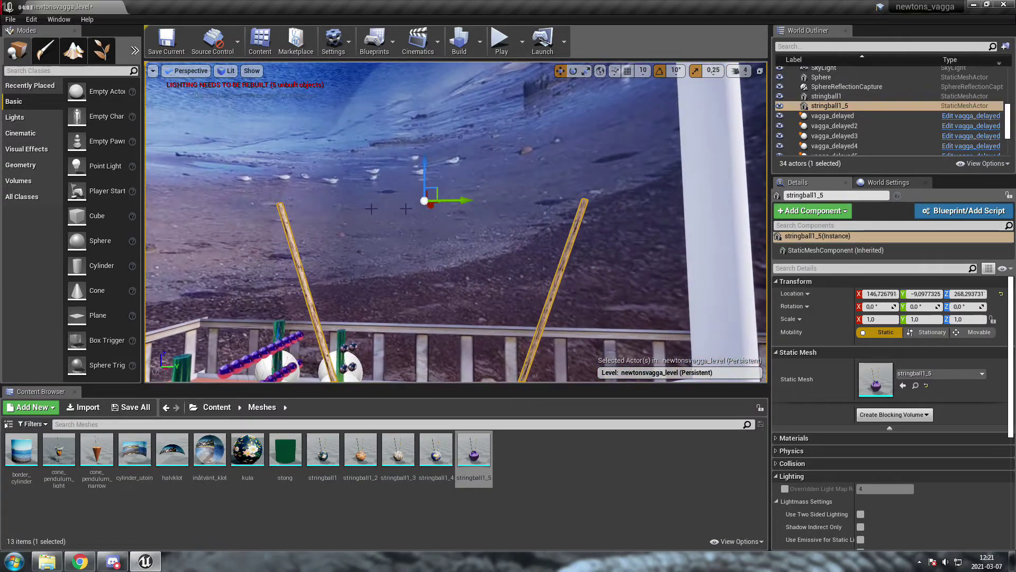
pyautogui.moveTo(556, 213); pyautogui.dragTo(452, 222, button='right')
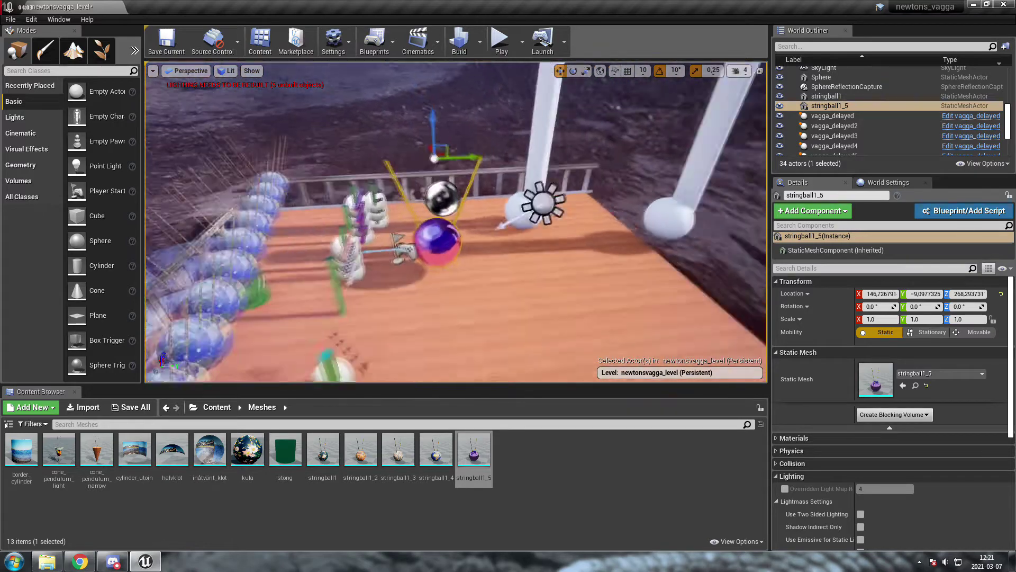
pyautogui.press('Delete')
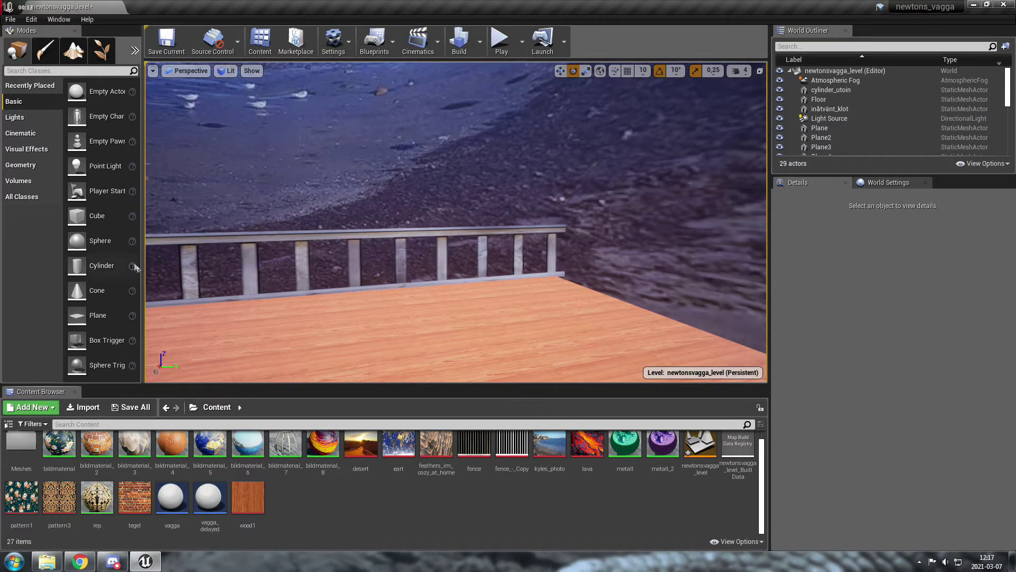
# Drop a Sphere on the deck, raise it, and add a Cylinder beside it.
pyautogui.moveTo(100, 240); pyautogui.dragTo(440, 324)
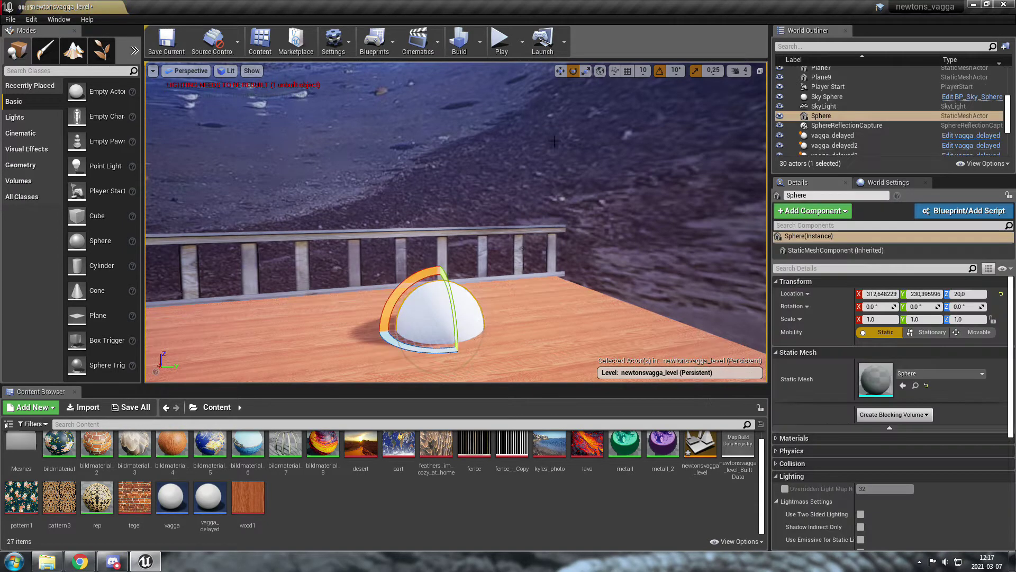
pyautogui.click(560, 73)
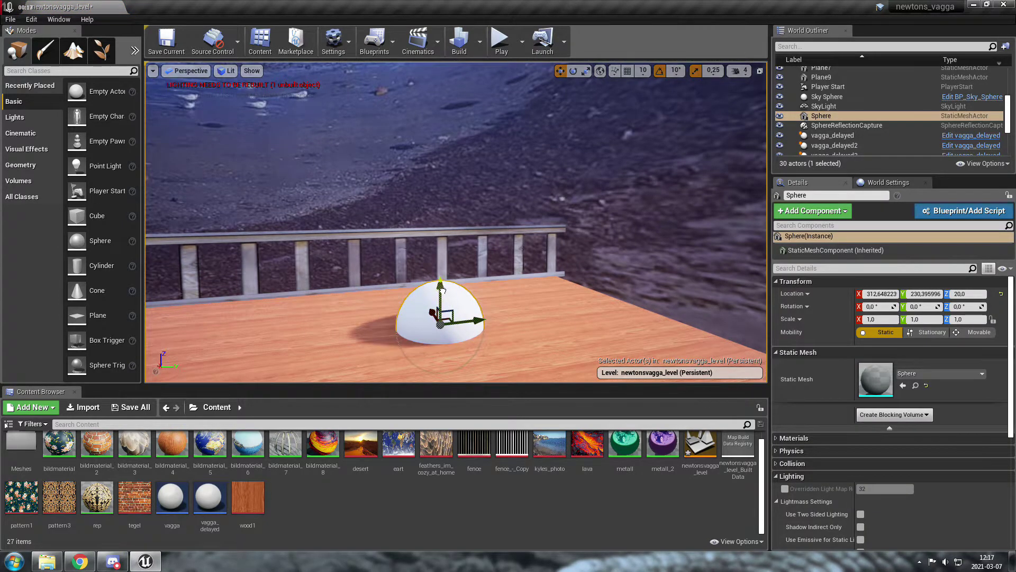
pyautogui.moveTo(441, 297); pyautogui.dragTo(441, 260)
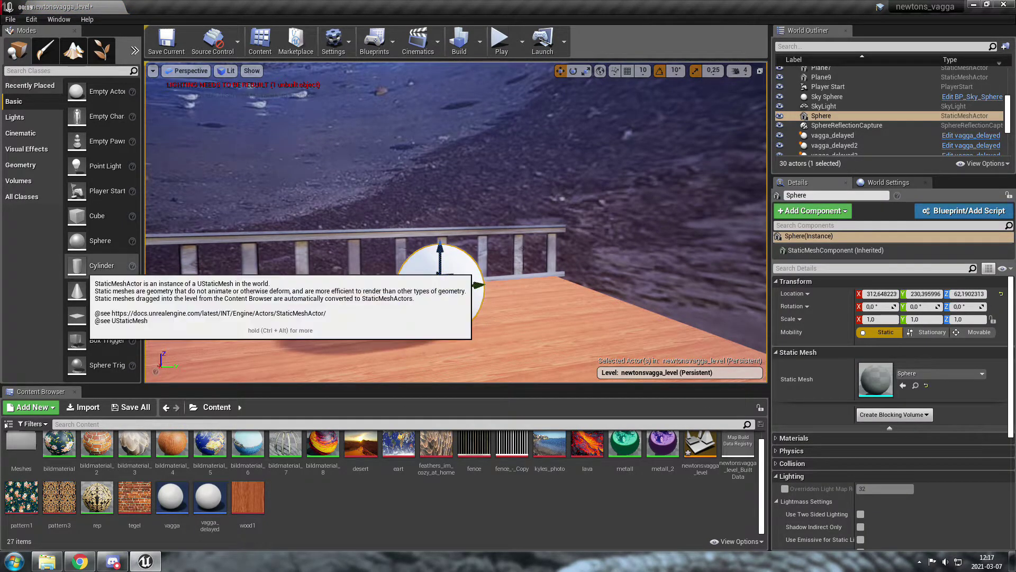
pyautogui.moveTo(100, 265)
pyautogui.mouseDown()
pyautogui.moveTo(437, 233)
pyautogui.moveTo(529, 310)
pyautogui.mouseUp()
pyautogui.click(925, 319)
pyautogui.write('0')
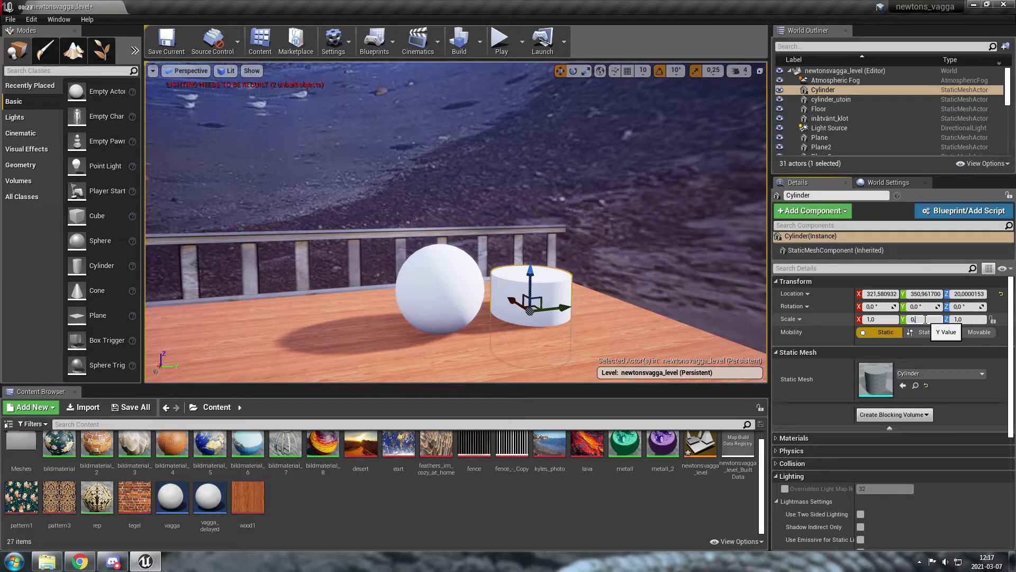
# Scale the cylinder to 0,5 / 0,5 / 5,0.
pyautogui.write(',5')
pyautogui.press('Return')
pyautogui.click(888, 319)
pyautogui.write(',5')
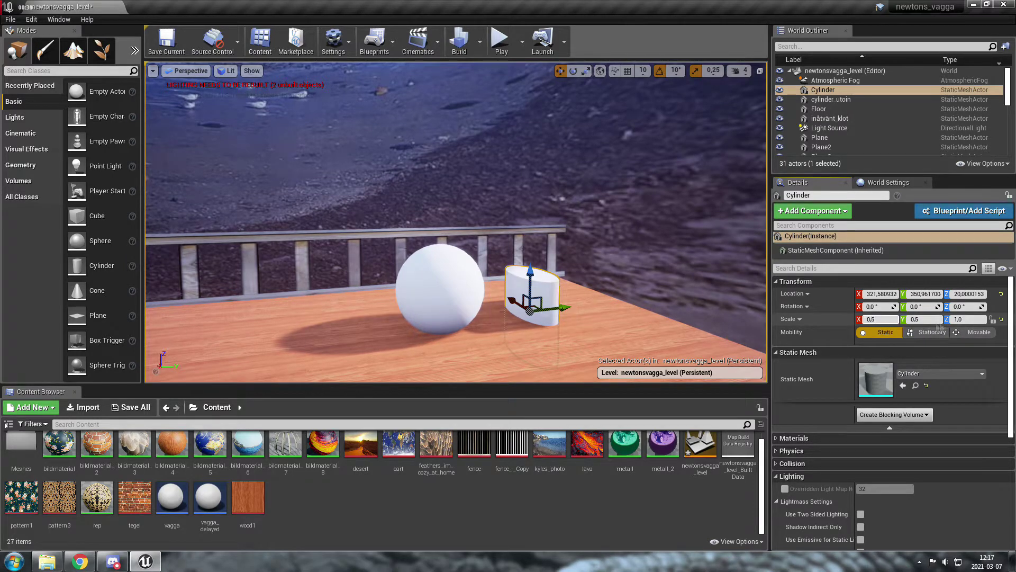
pyautogui.press('Return')
pyautogui.click(962, 319)
pyautogui.press('Return')
# Move the tall rod so it rises straight up from the sphere's top.
pyautogui.moveTo(527, 212); pyautogui.dragTo(534, 74)
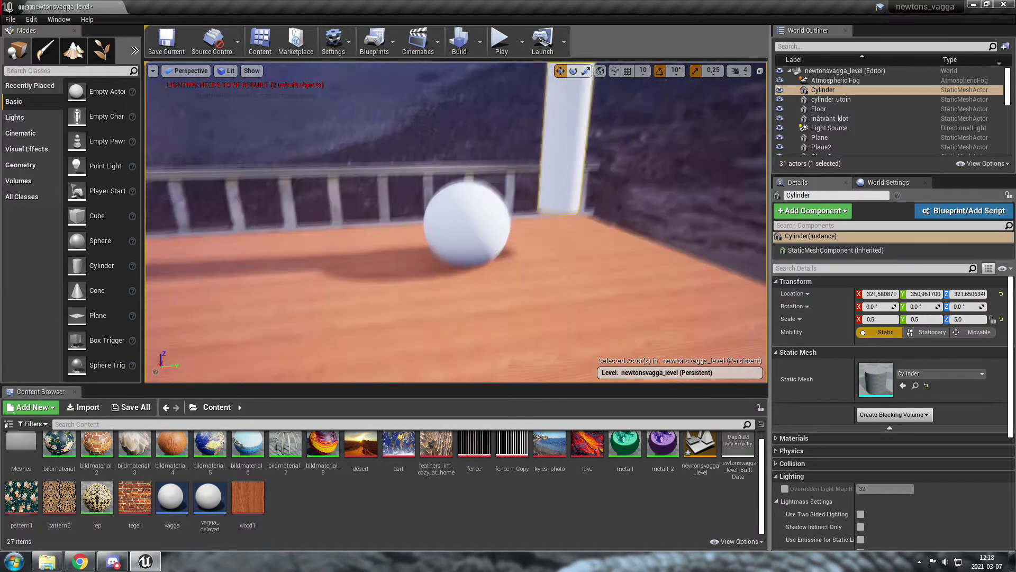
pyautogui.moveTo(540, 170); pyautogui.dragTo(495, 171)
pyautogui.moveTo(494, 171); pyautogui.dragTo(455, 182, button='right')
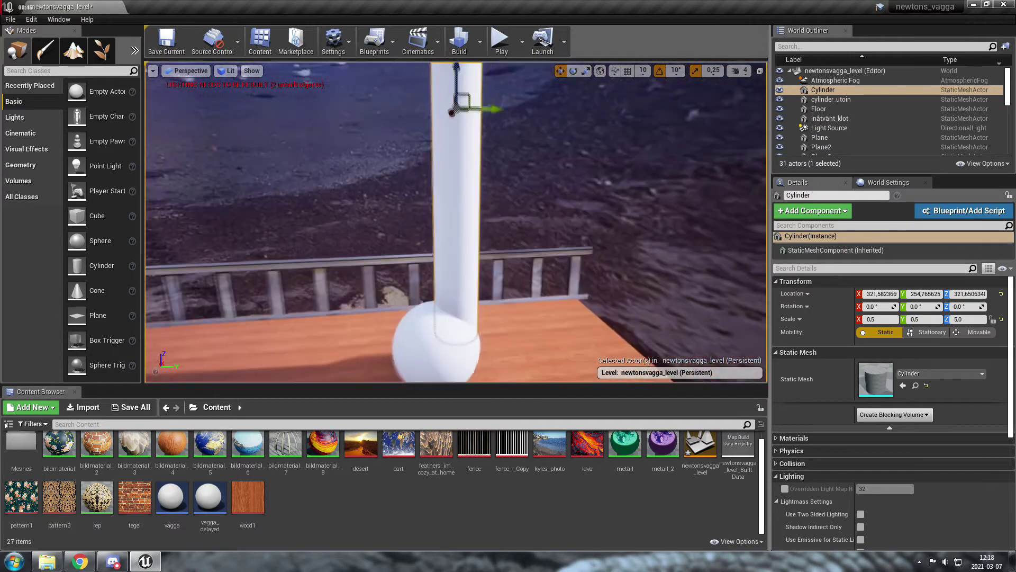
pyautogui.moveTo(493, 239); pyautogui.dragTo(494, 239, button='right')
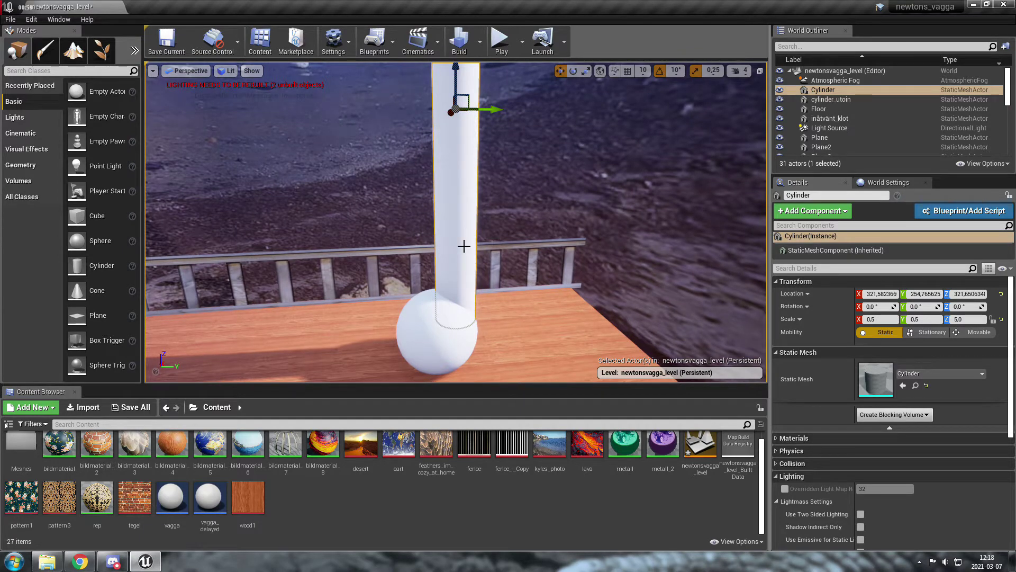
# Select the sphere and cylinder together and choose Merge Actors from their context menu.
pyautogui.click(419, 335)
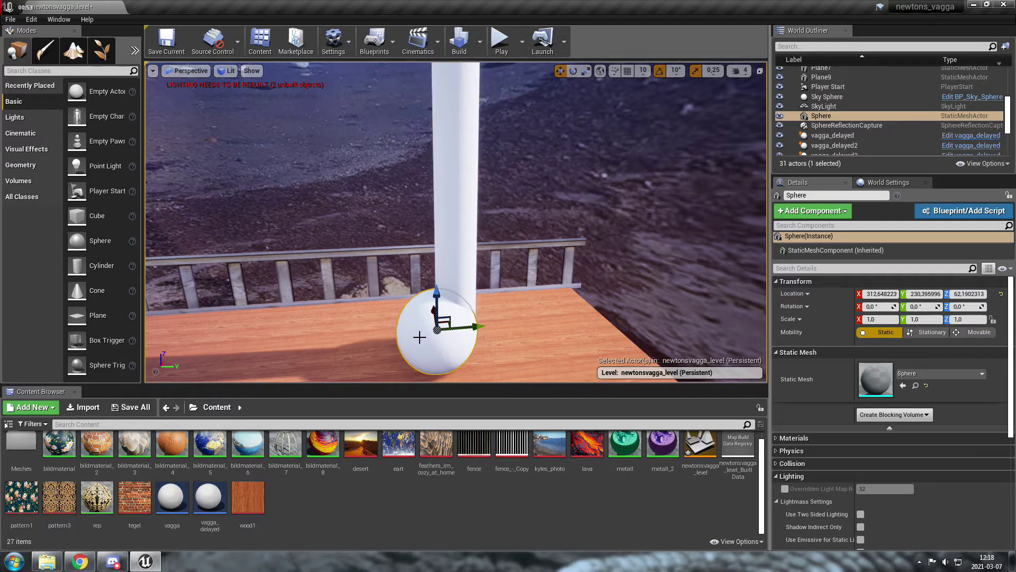
pyautogui.keyDown('ctrl'); pyautogui.click(449, 252); pyautogui.keyUp('ctrl')
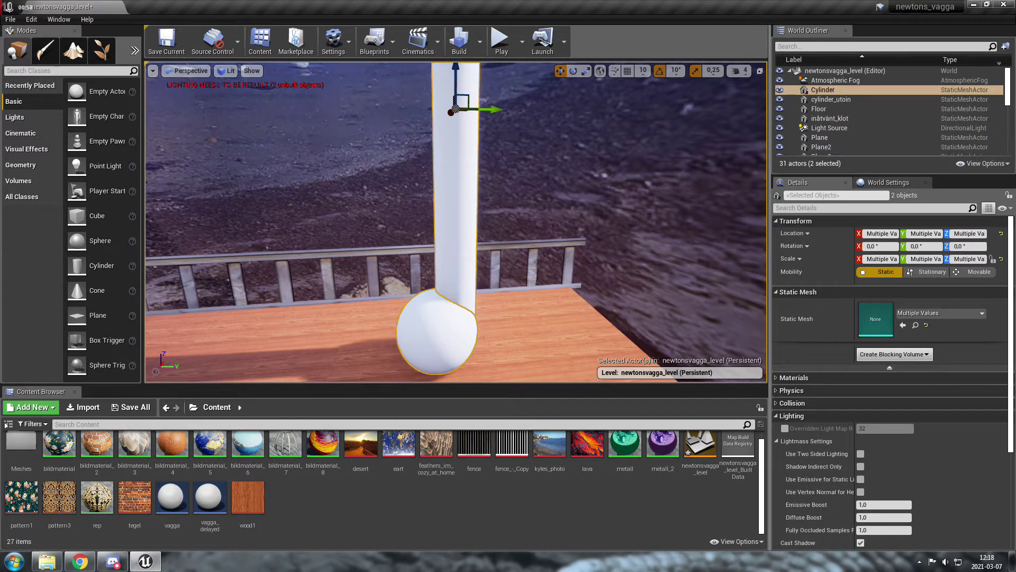
pyautogui.rightClick(454, 279)
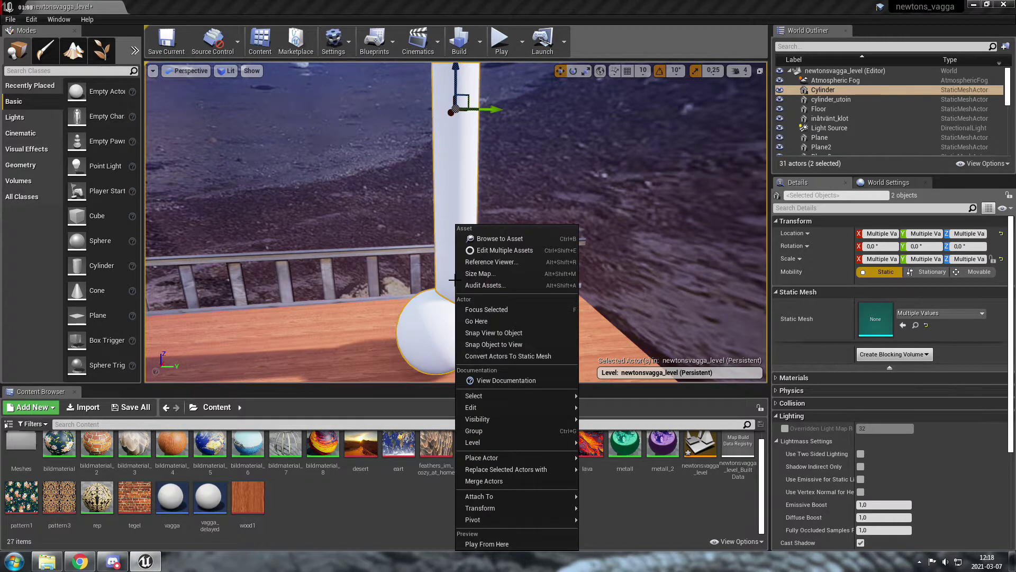
pyautogui.click(501, 481)
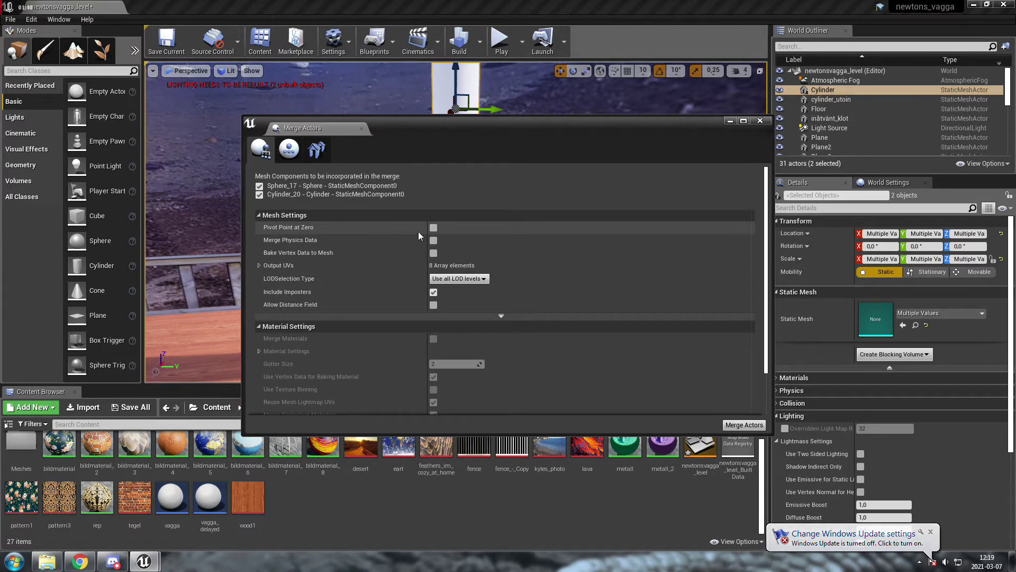
# Move the Merge Actors window aside to view the pendulum, then back to centre.
pyautogui.moveTo(541, 132); pyautogui.dragTo(918, 136)
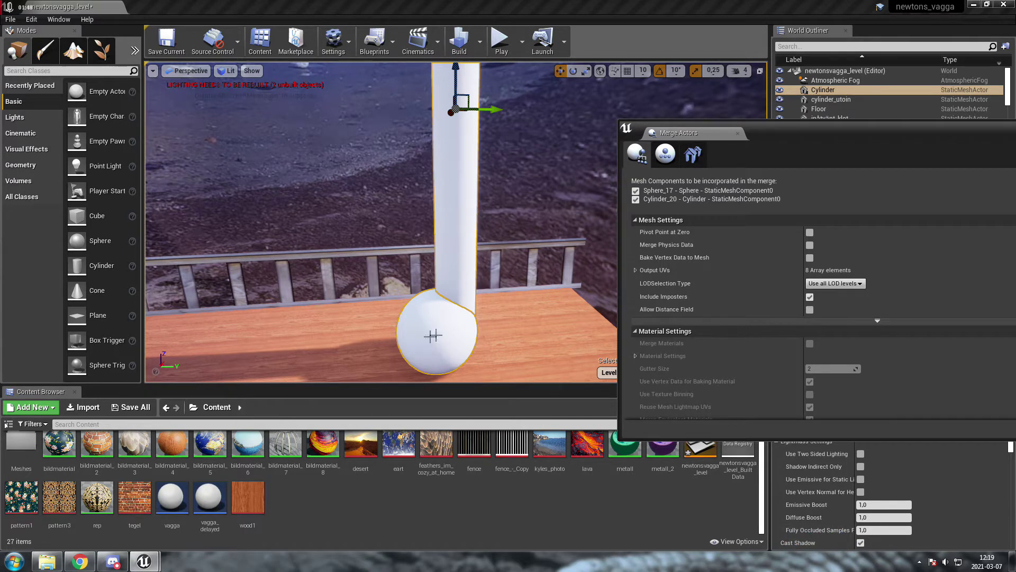
pyautogui.moveTo(820, 133); pyautogui.dragTo(533, 104)
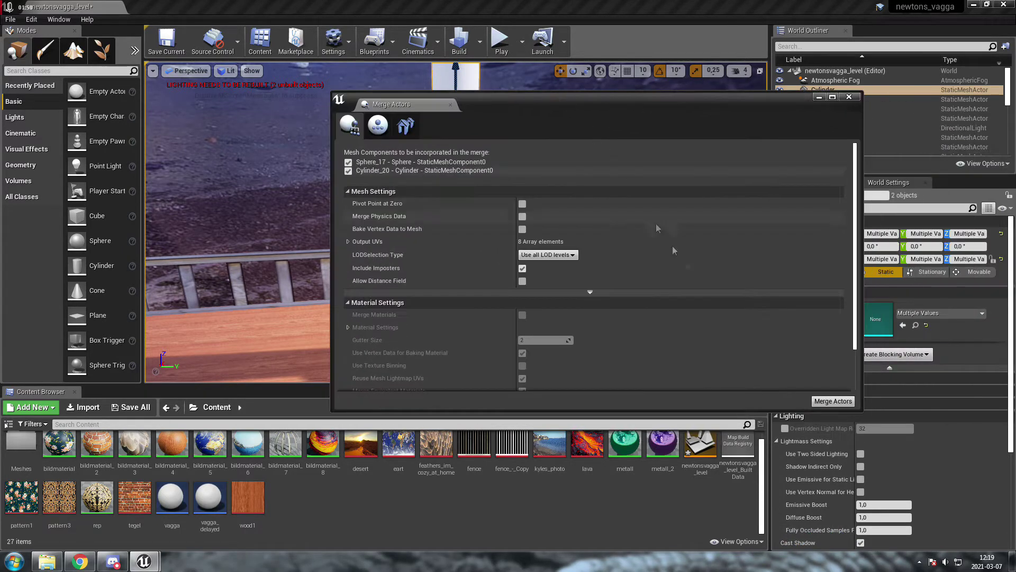
# Save the merged sphere and rod as sphere_pivot and enable Pivot Point at Zero.
pyautogui.click(828, 400)
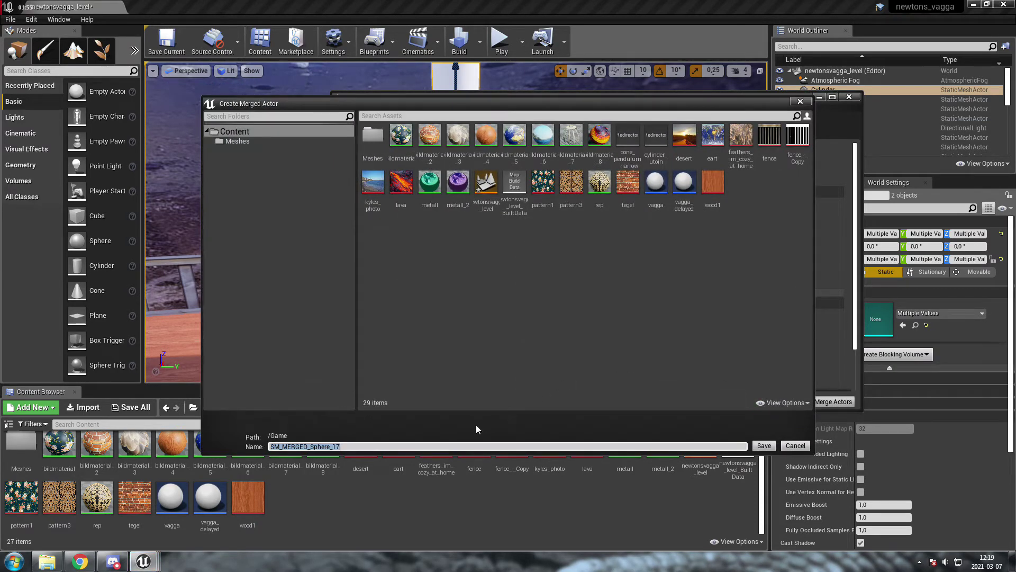
pyautogui.write('sphere_piv')
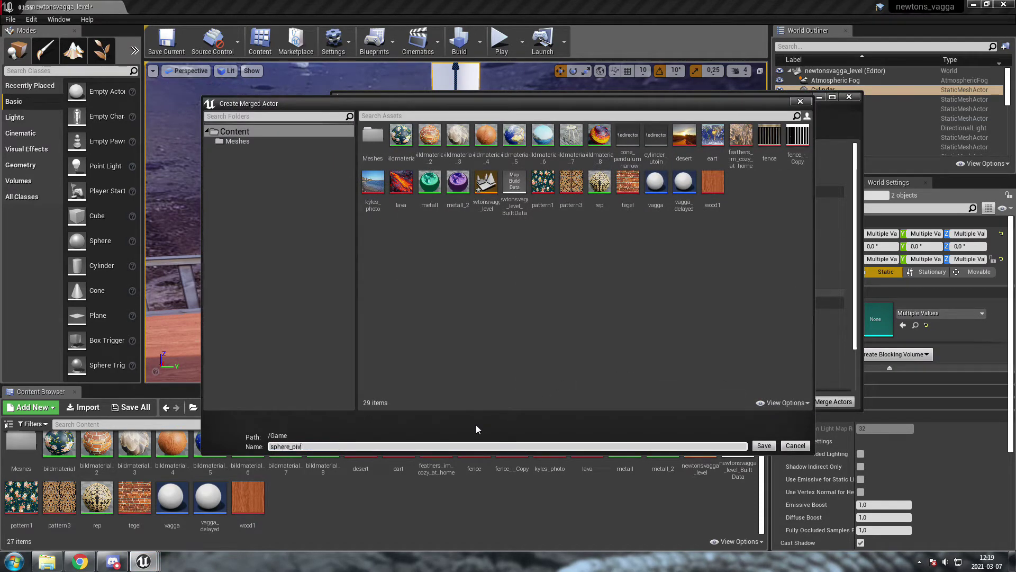
pyautogui.write('ot')
pyautogui.click(770, 448)
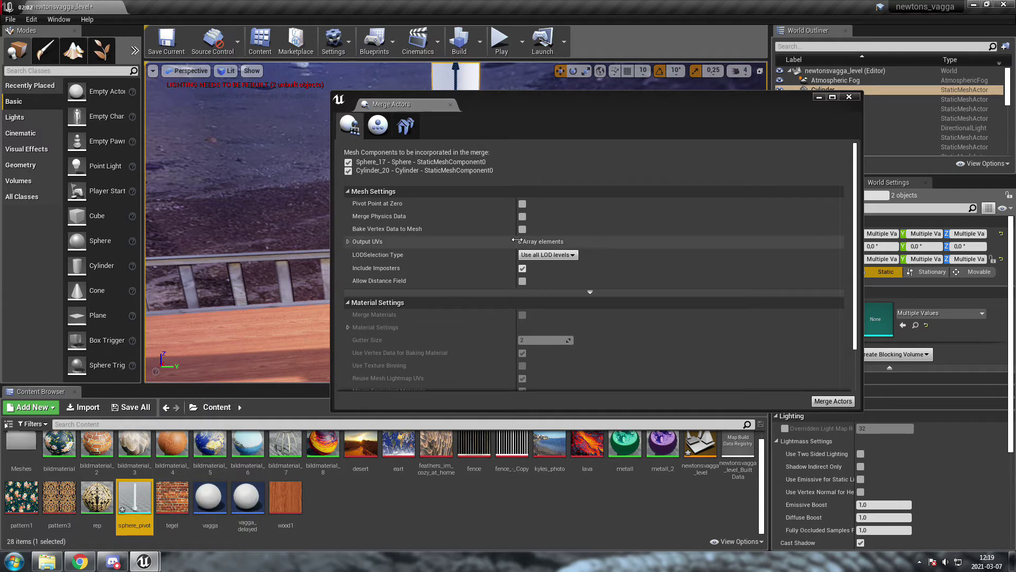
pyautogui.click(523, 204)
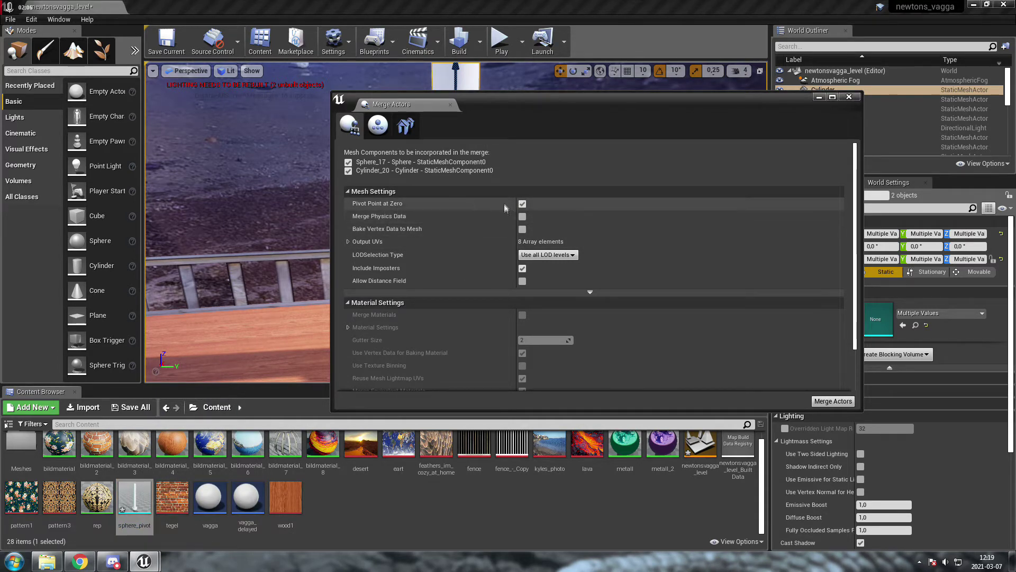
# Merge again, save the mesh as pivot_at_zero, and close the Merge Actors window.
pyautogui.click(833, 400)
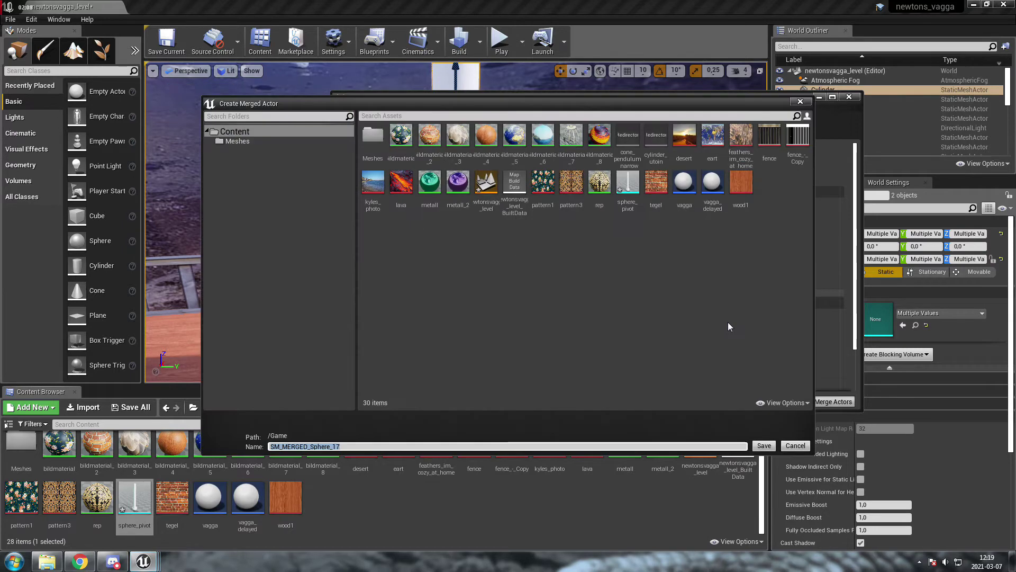
pyautogui.write('pivot')
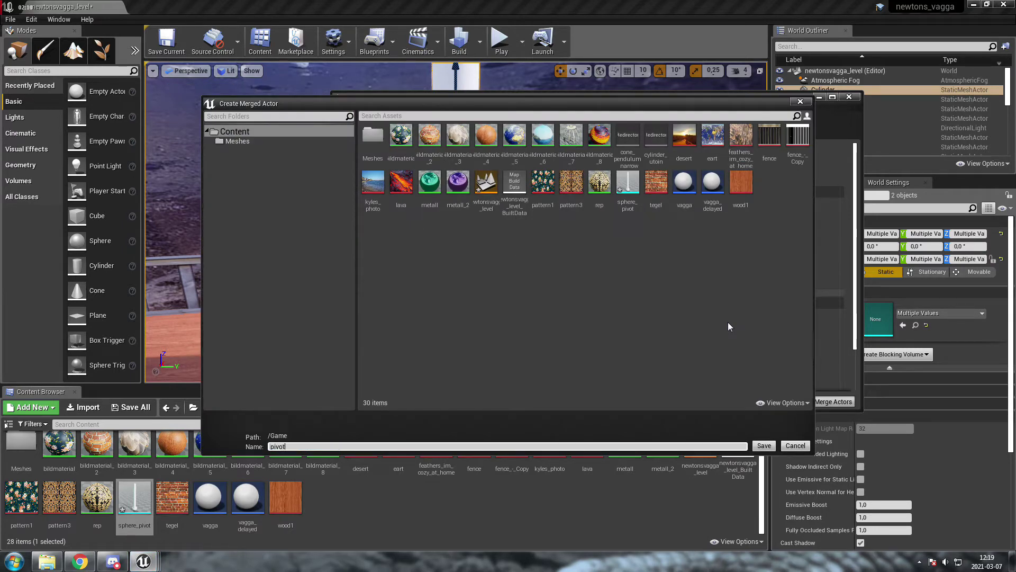
pyautogui.write('_at_zero')
pyautogui.click(768, 445)
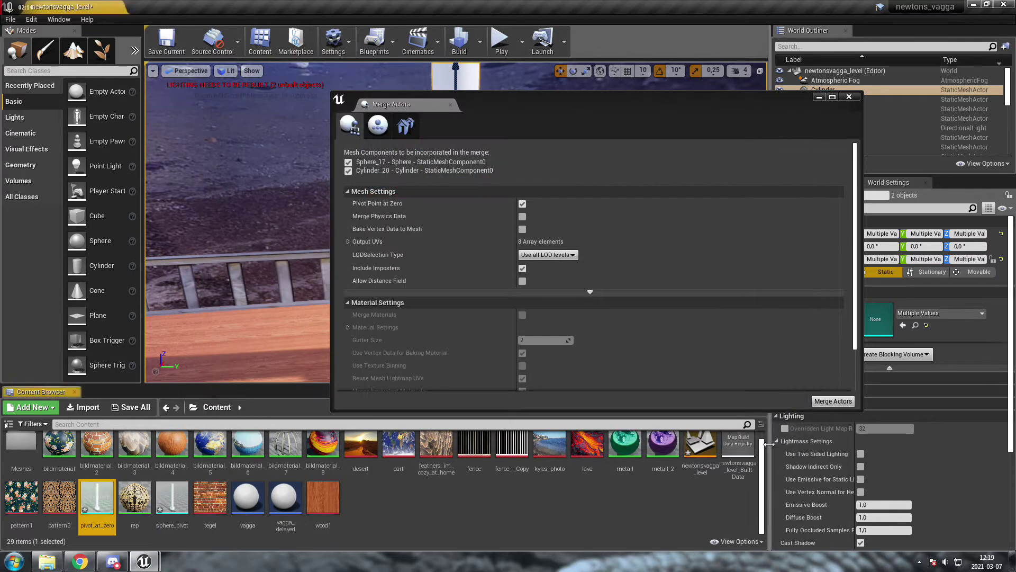
pyautogui.click(848, 97)
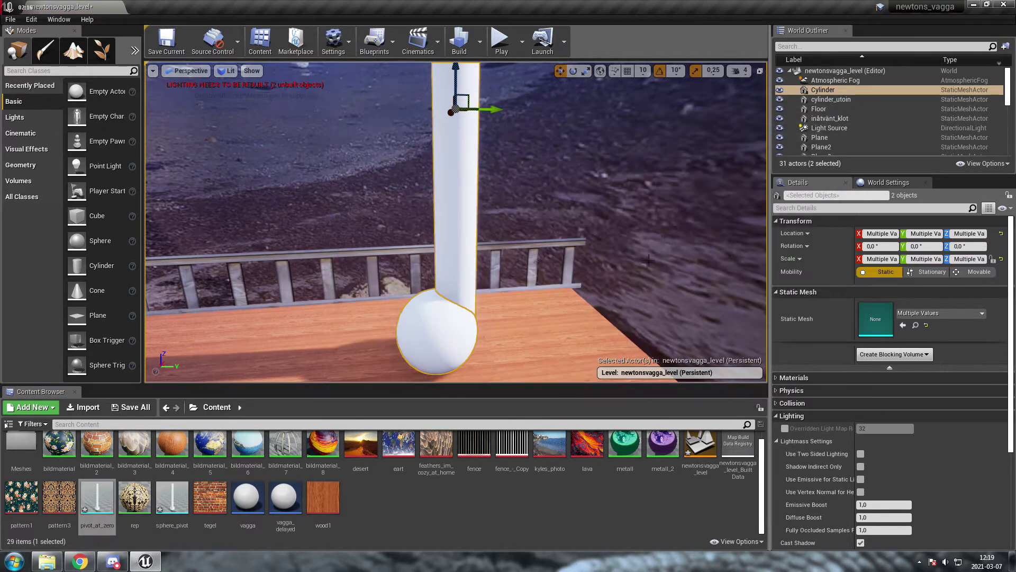
# Select the cylinder on its own and pull the view back over the deck.
pyautogui.moveTo(458, 248); pyautogui.dragTo(458, 246, button='right')
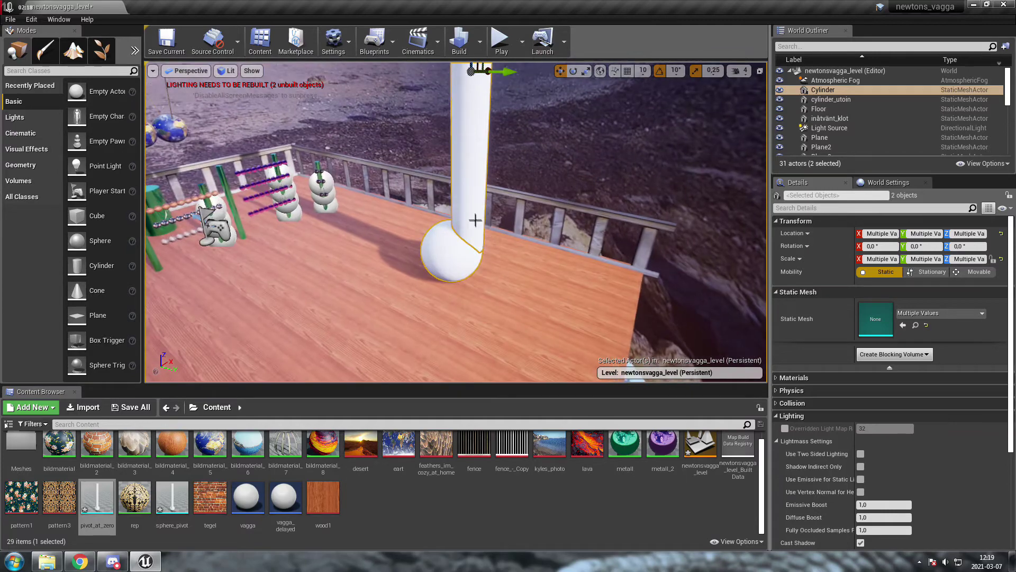
pyautogui.click(457, 248)
pyautogui.click(455, 246)
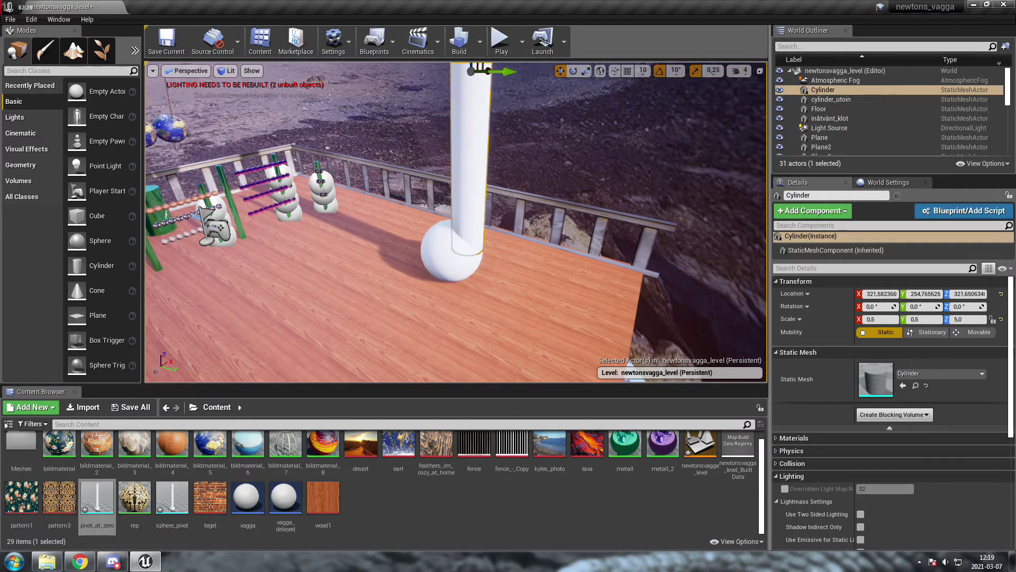
pyautogui.moveTo(403, 318); pyautogui.dragTo(402, 297, button='right')
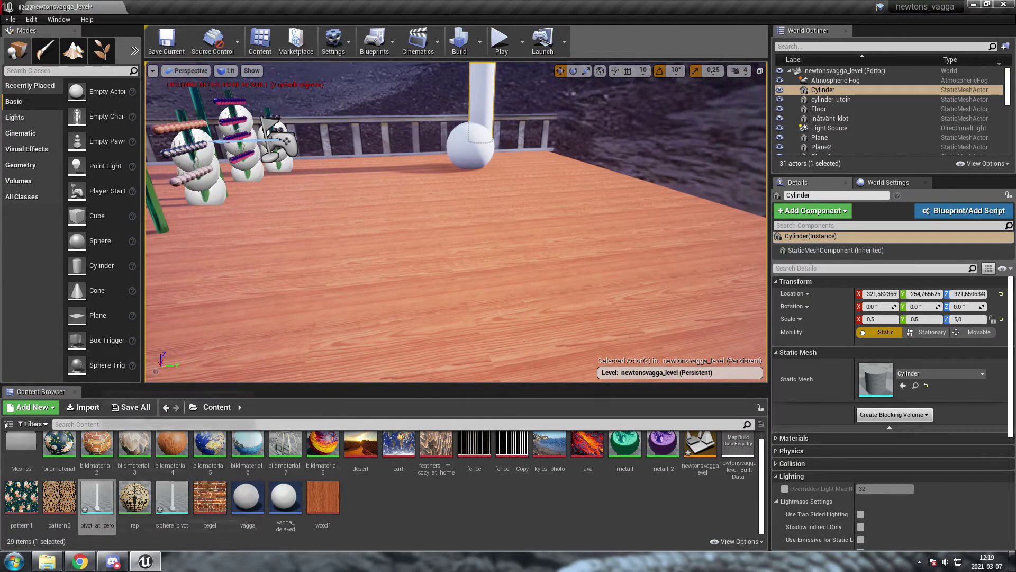
# Place a sphere_pivot instance on the deck.
pyautogui.click(172, 497)
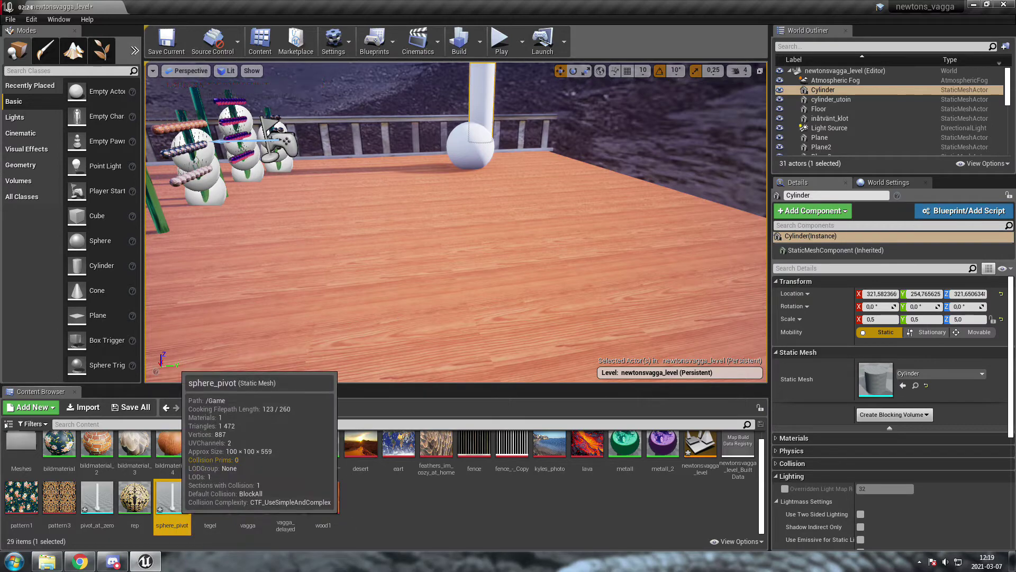
pyautogui.moveTo(172, 496); pyautogui.dragTo(484, 225)
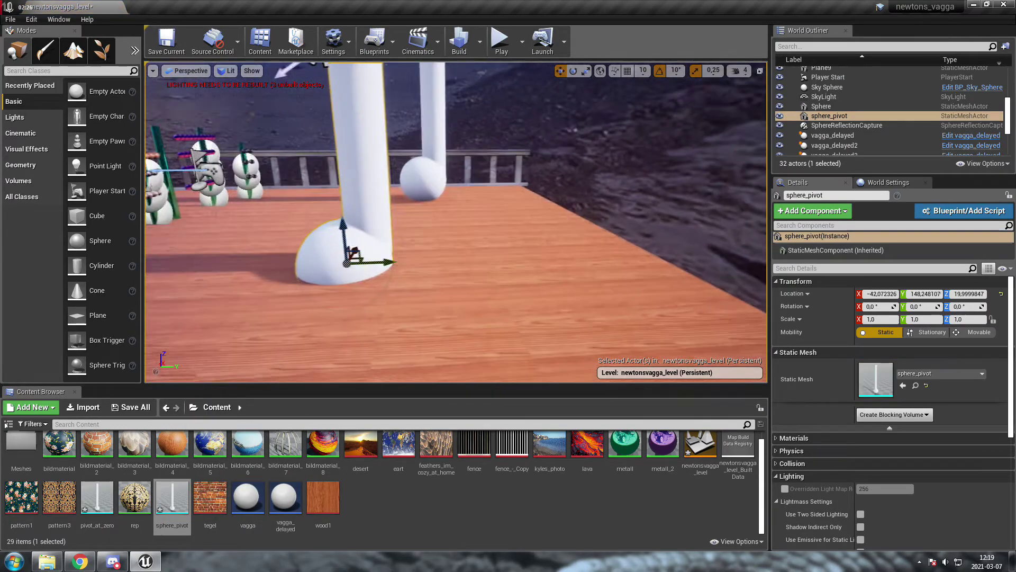
pyautogui.moveTo(493, 281); pyautogui.dragTo(493, 281, button='right')
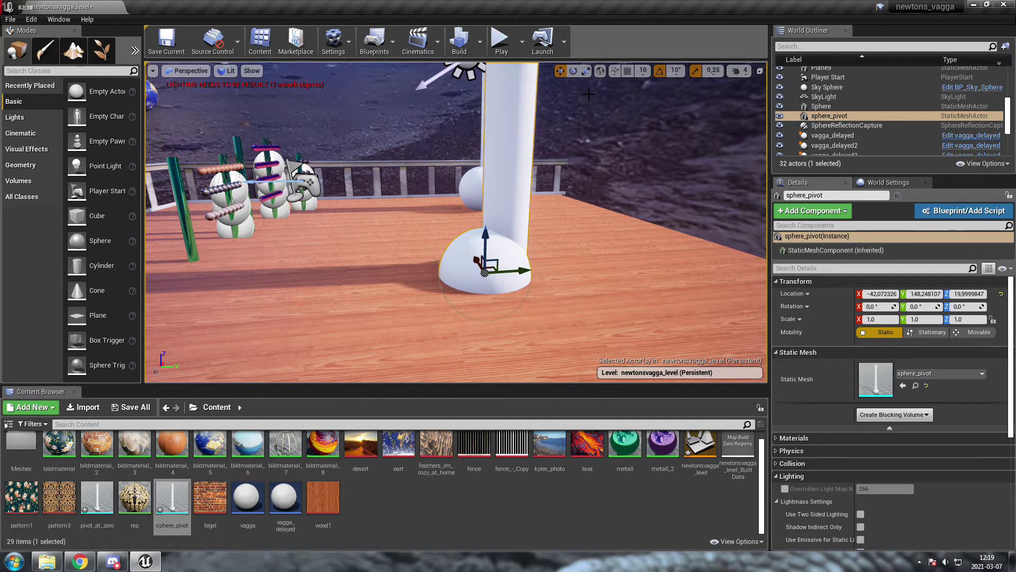
# Tilt the sphere_pivot pillar 30° around its ball end, then delete it.
pyautogui.click(573, 70)
pyautogui.moveTo(583, 245); pyautogui.dragTo(450, 325, button='right')
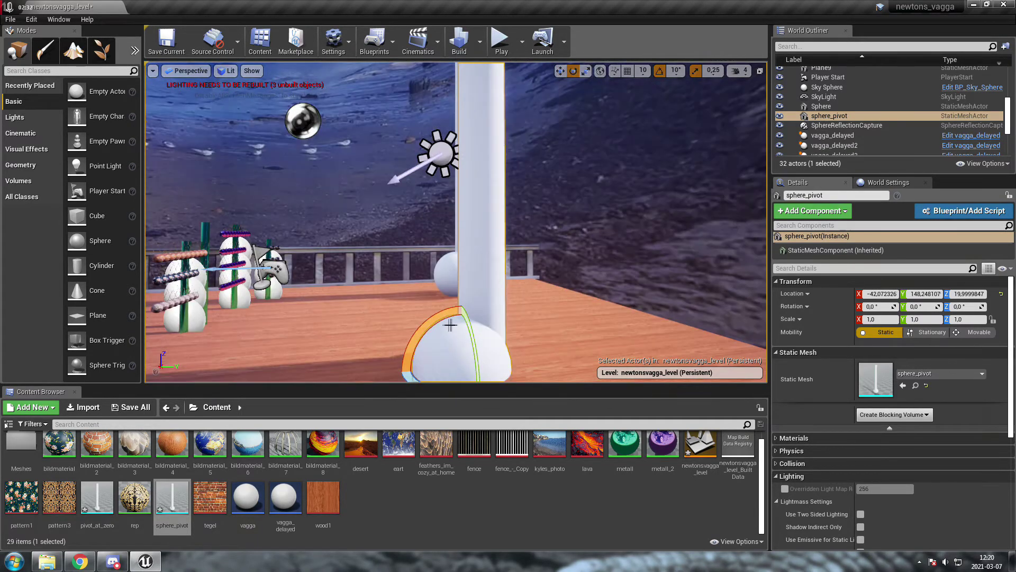
pyautogui.moveTo(450, 325)
pyautogui.mouseDown()
pyautogui.moveTo(490, 310)
pyautogui.moveTo(407, 336)
pyautogui.moveTo(462, 302)
pyautogui.moveTo(439, 306)
pyautogui.moveTo(462, 303)
pyautogui.mouseUp()
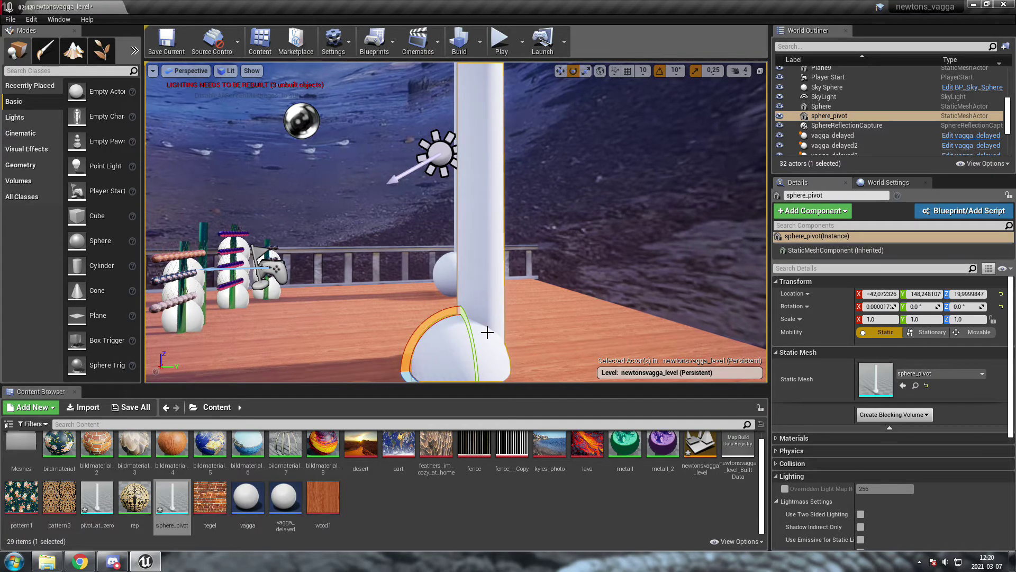
pyautogui.press('Delete')
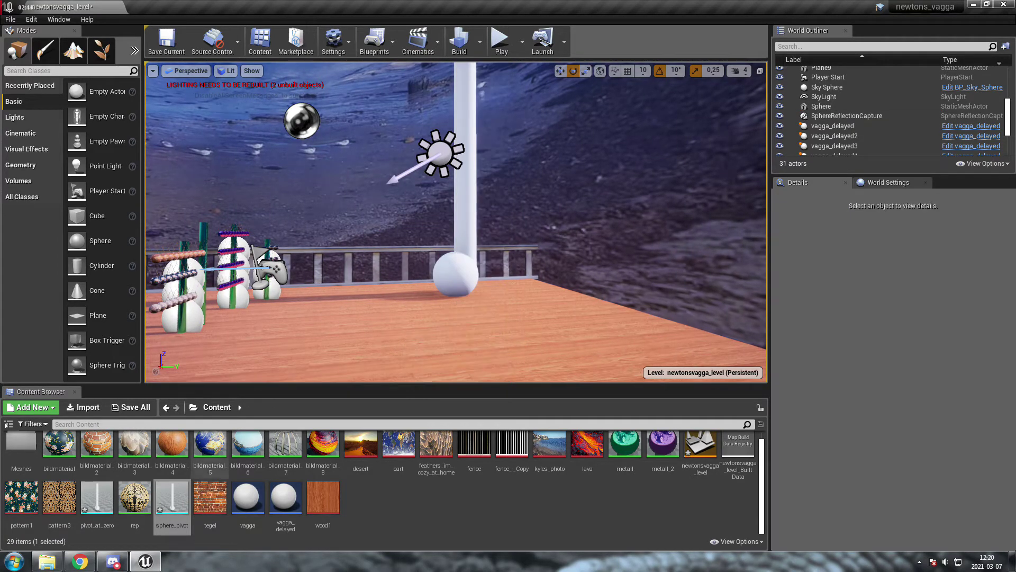
# Place a pivot_at_zero pillar on the deck and tilt it to test its pivot.
pyautogui.moveTo(97, 498); pyautogui.dragTo(581, 316)
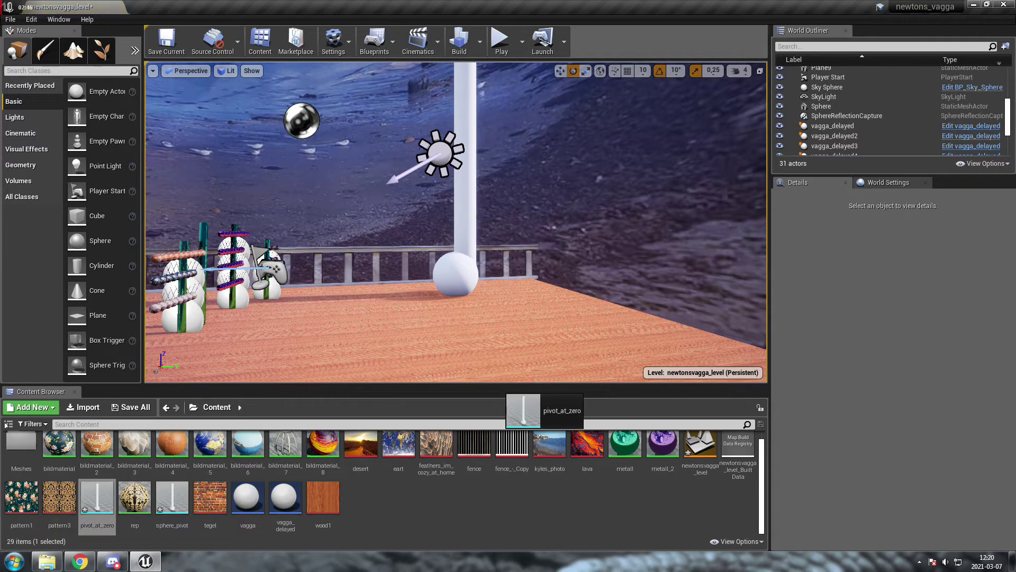
pyautogui.moveTo(581, 316); pyautogui.dragTo(614, 354, button='right')
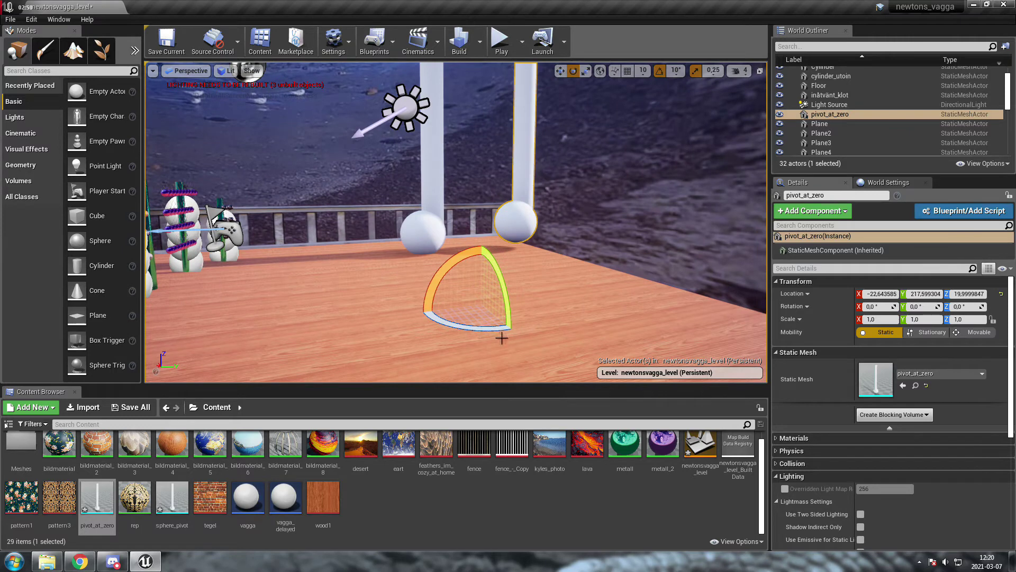
pyautogui.moveTo(435, 286)
pyautogui.mouseDown()
pyautogui.moveTo(450, 265)
pyautogui.moveTo(501, 244)
pyautogui.moveTo(483, 244)
pyautogui.mouseUp()
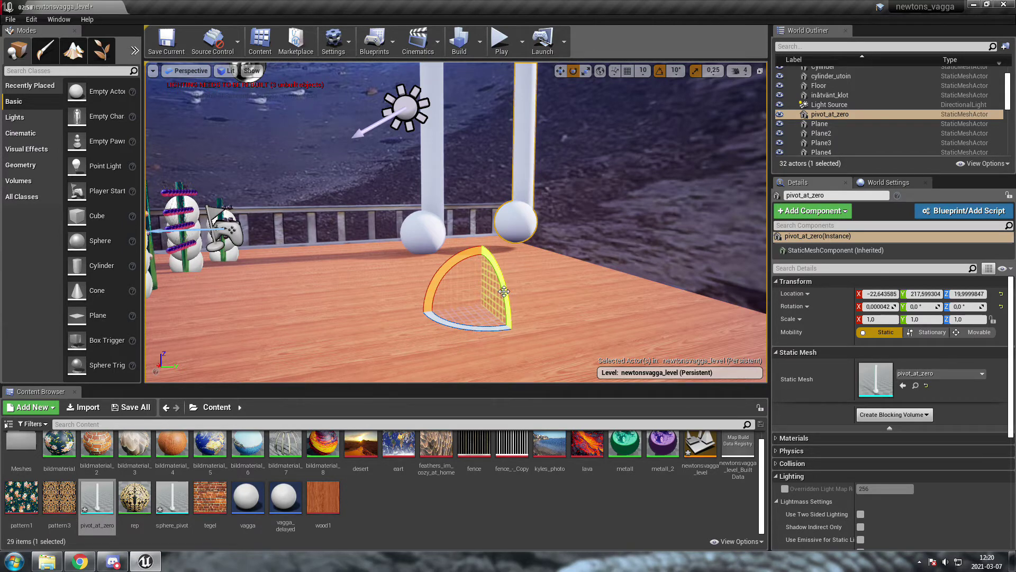
# Turn the pivot_at_zero pillar around its vertical axis and view it closer to the floor.
pyautogui.moveTo(504, 291)
pyautogui.mouseDown()
pyautogui.moveTo(534, 291)
pyautogui.moveTo(459, 290)
pyautogui.mouseUp()
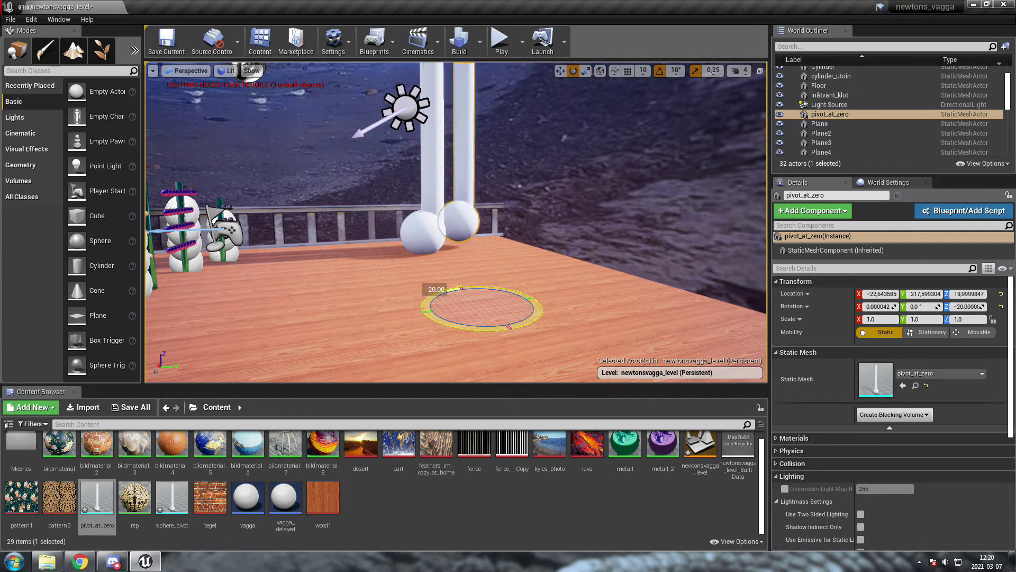
pyautogui.moveTo(459, 290)
pyautogui.mouseDown()
pyautogui.moveTo(511, 285)
pyautogui.moveTo(477, 309)
pyautogui.mouseUp()
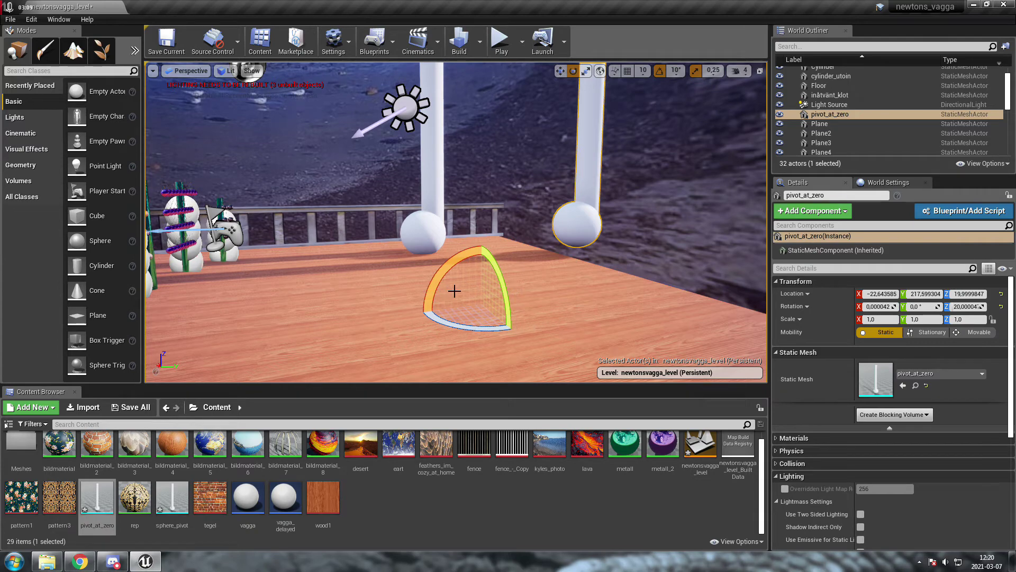
pyautogui.moveTo(483, 304); pyautogui.dragTo(455, 328, button='right')
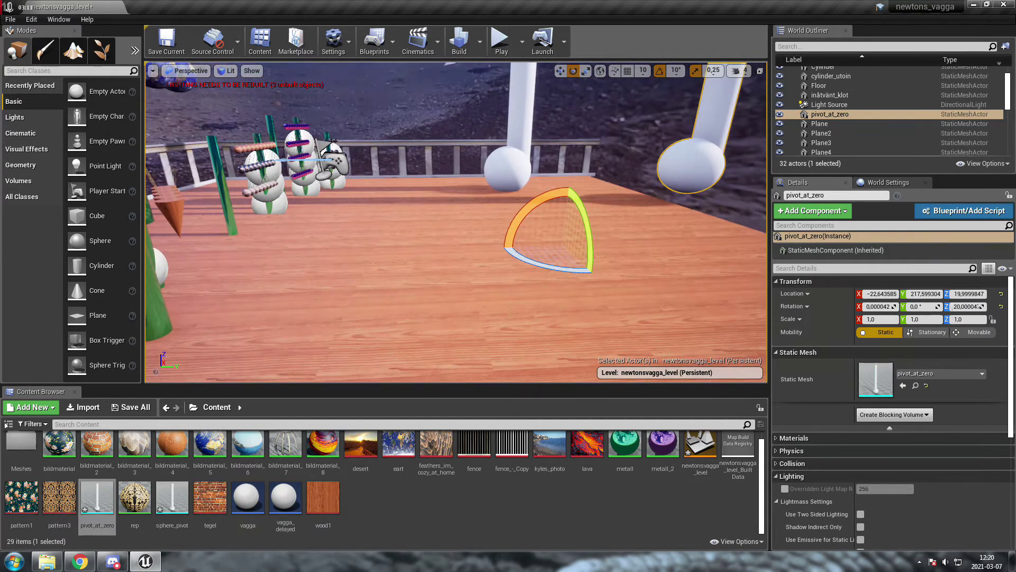
pyautogui.moveTo(518, 295)
pyautogui.mouseDown(button='right')
pyautogui.moveTo(498, 318)
pyautogui.moveTo(476, 296)
pyautogui.moveTo(466, 318)
pyautogui.moveTo(455, 286)
pyautogui.mouseUp(button='right')
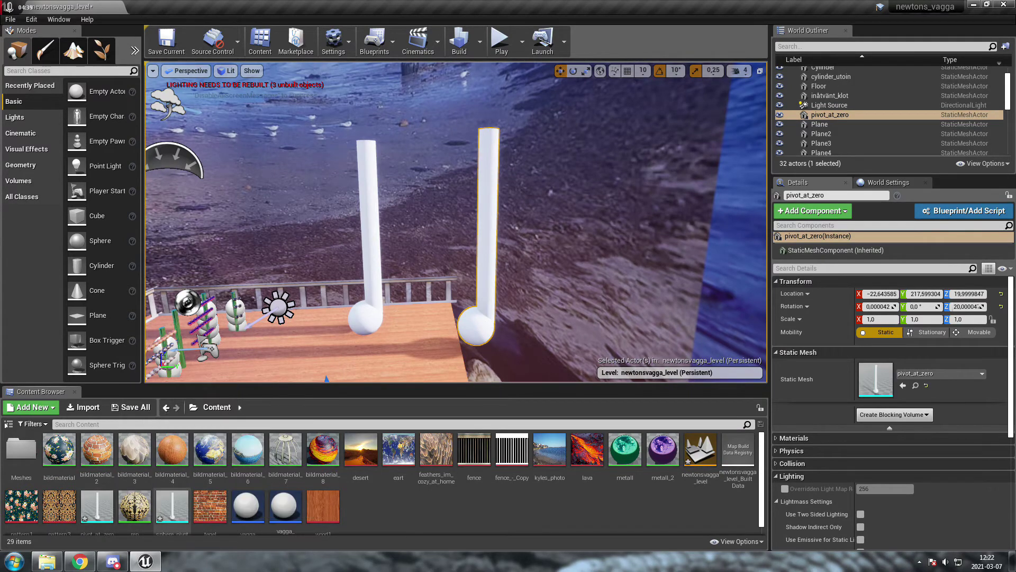
# Place another sphere_pivot pillar and reset its location to the world origin.
pyautogui.click(172, 506)
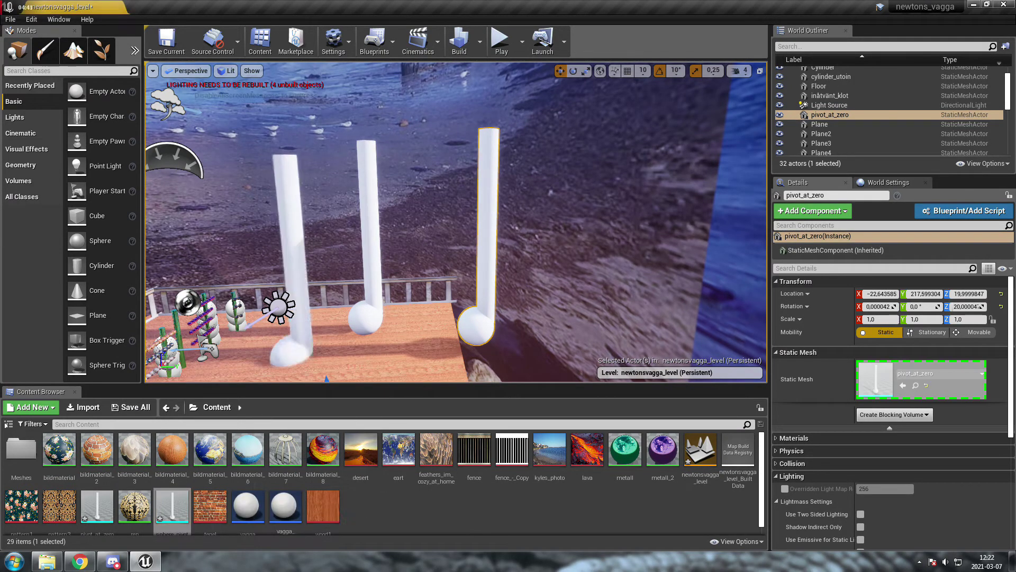
pyautogui.moveTo(172, 505); pyautogui.dragTo(296, 347)
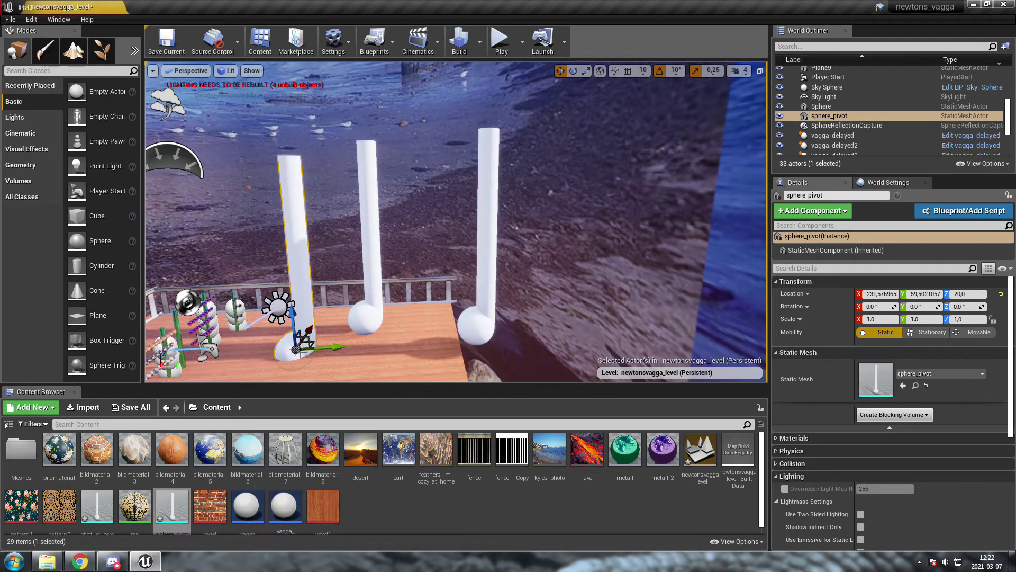
pyautogui.click(1001, 295)
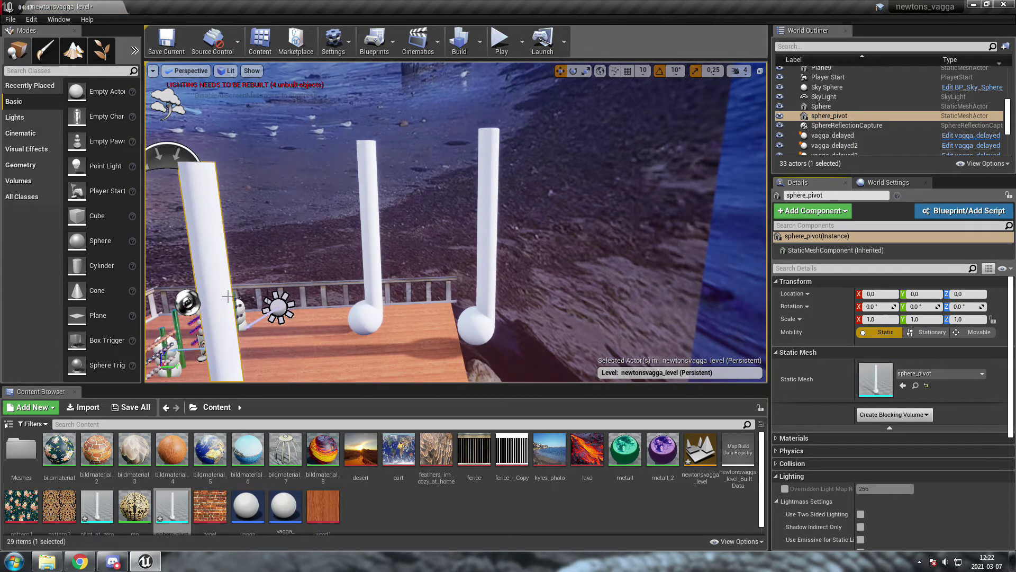
pyautogui.press('f')
pyautogui.moveTo(455, 223); pyautogui.dragTo(455, 223, button='right')
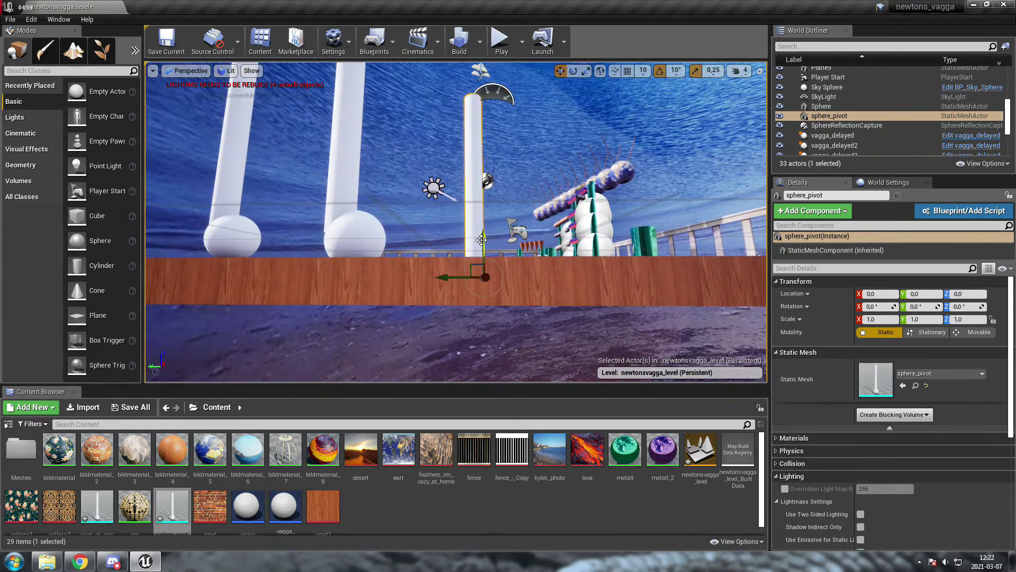
# Lower the sphere_pivot pillar beneath the deck and open its context menu.
pyautogui.moveTo(481, 240); pyautogui.dragTo(481, 366)
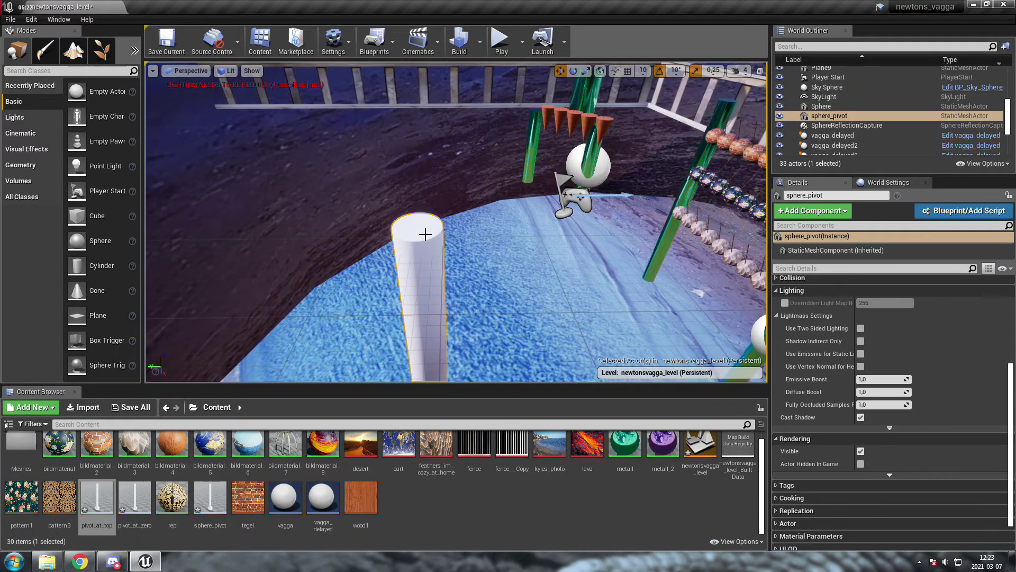
pyautogui.moveTo(440, 337); pyautogui.dragTo(445, 331, button='right')
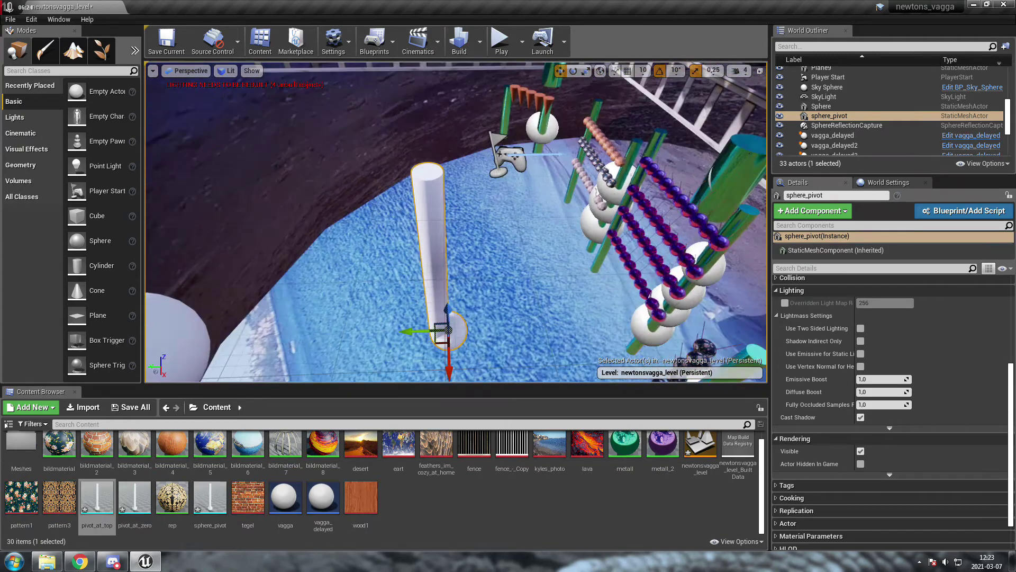
pyautogui.moveTo(448, 315); pyautogui.dragTo(448, 317)
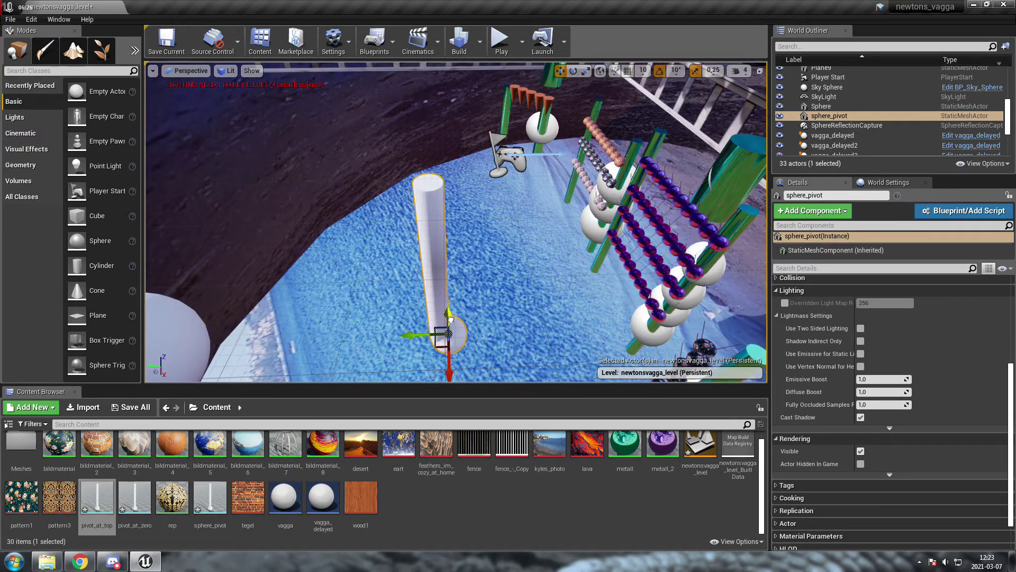
pyautogui.moveTo(445, 331); pyautogui.dragTo(463, 286, button='right')
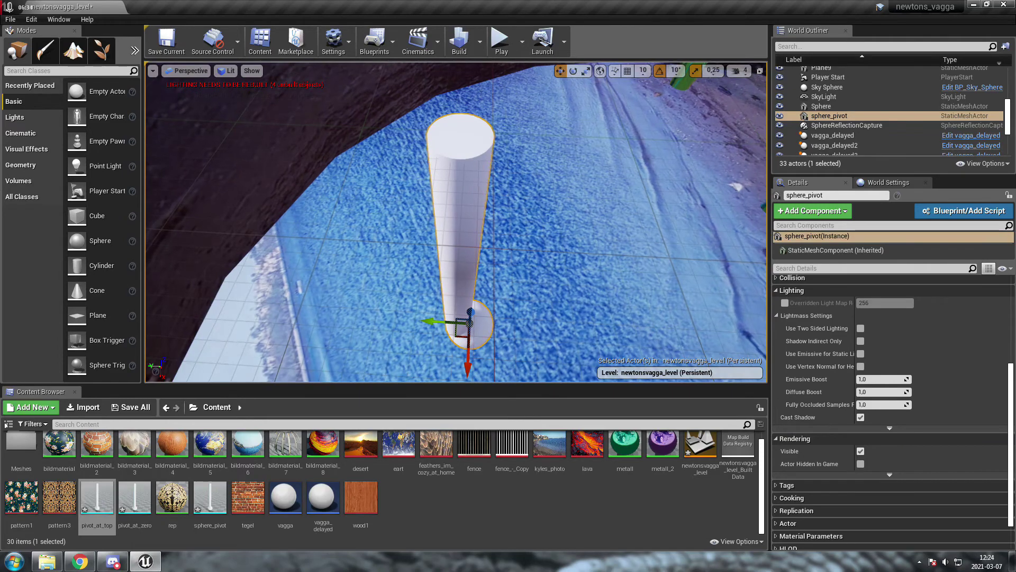
pyautogui.moveTo(437, 211); pyautogui.dragTo(438, 211, button='right')
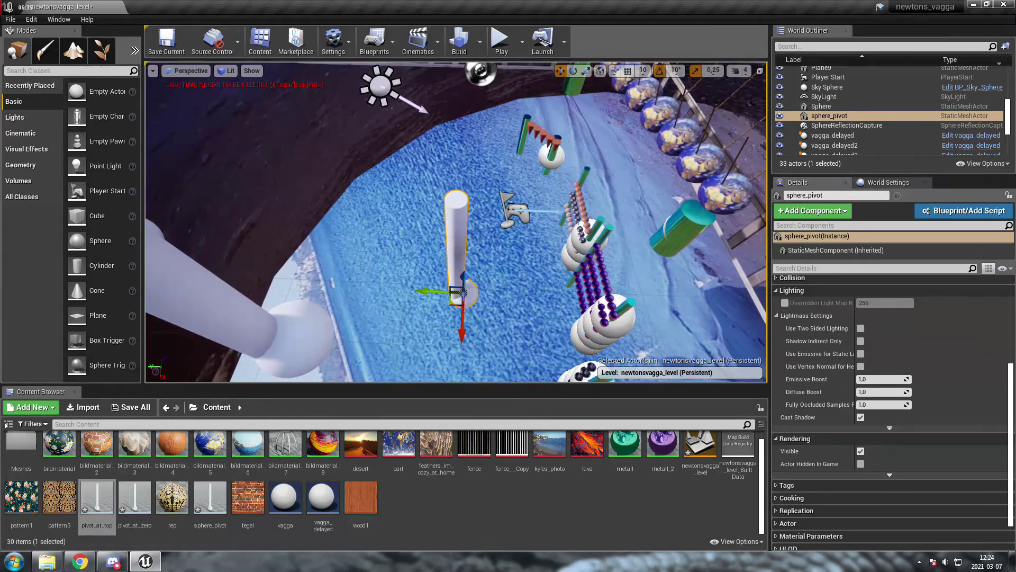
pyautogui.rightClick(453, 200)
pyautogui.moveTo(508, 405)
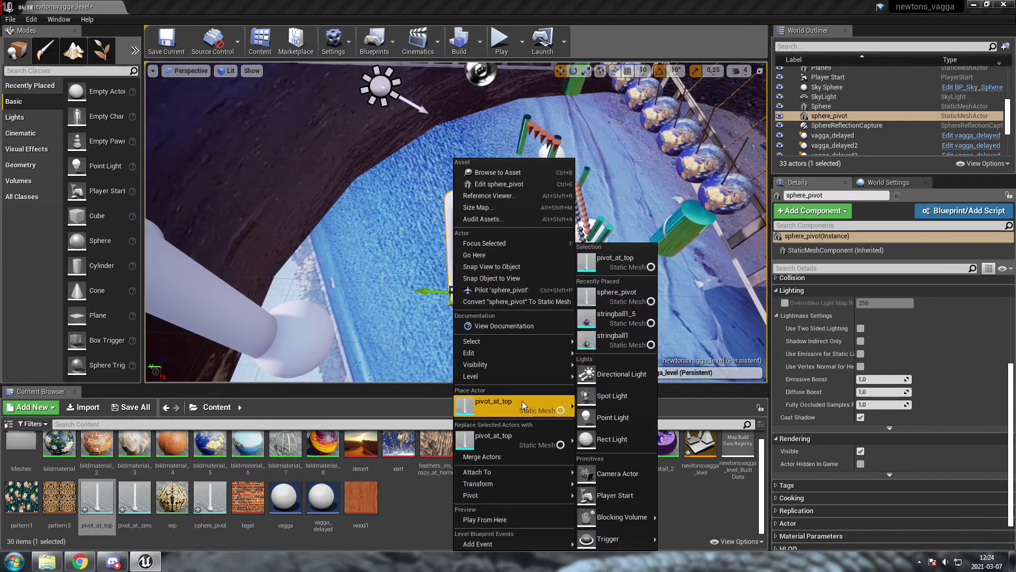
# Merge the lowered sphere_pivot pillar and save the merged static mesh as 'pivot_at_top'.
pyautogui.click(482, 456)
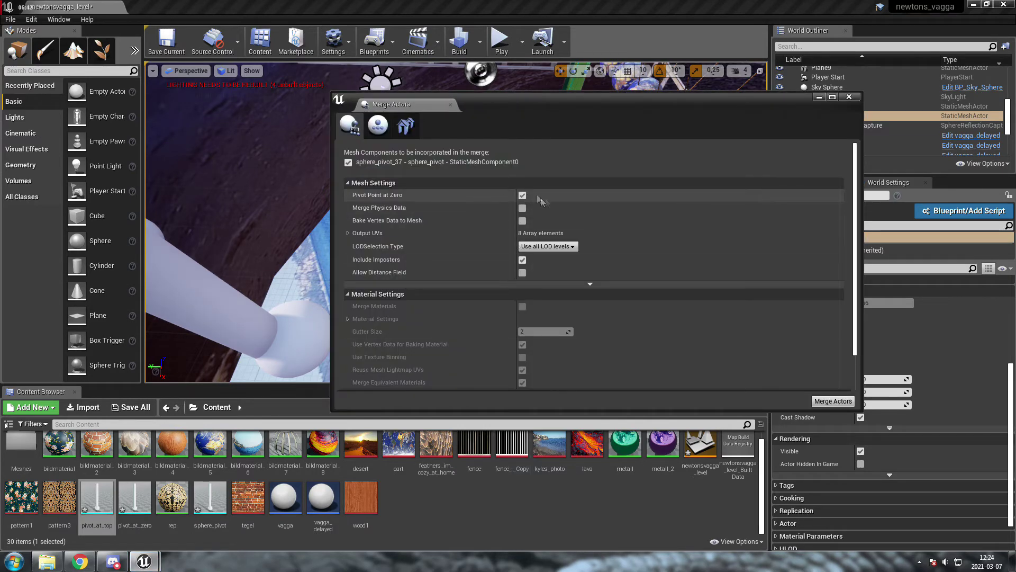
pyautogui.click(831, 403)
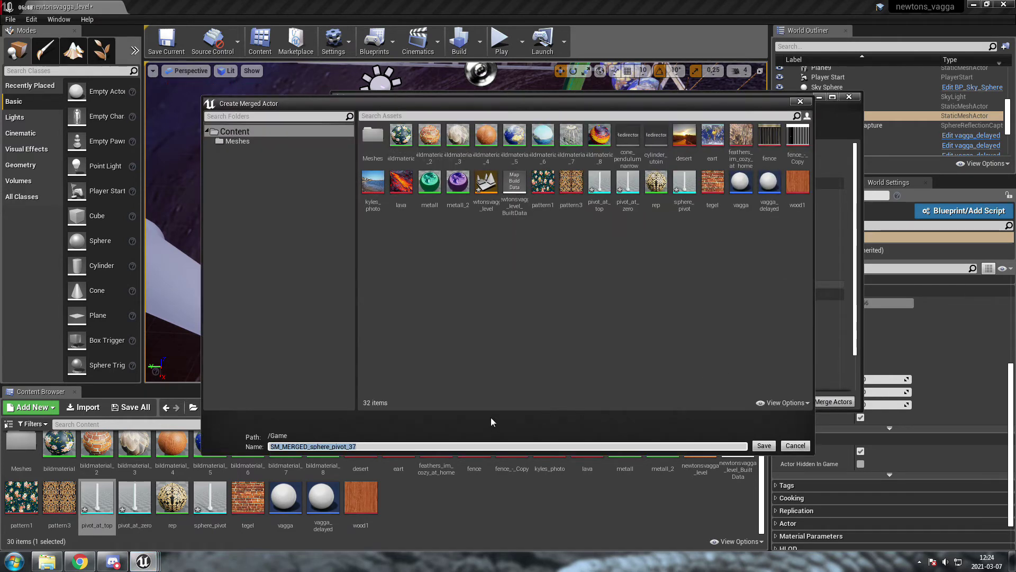
pyautogui.write('pivot_at_top')
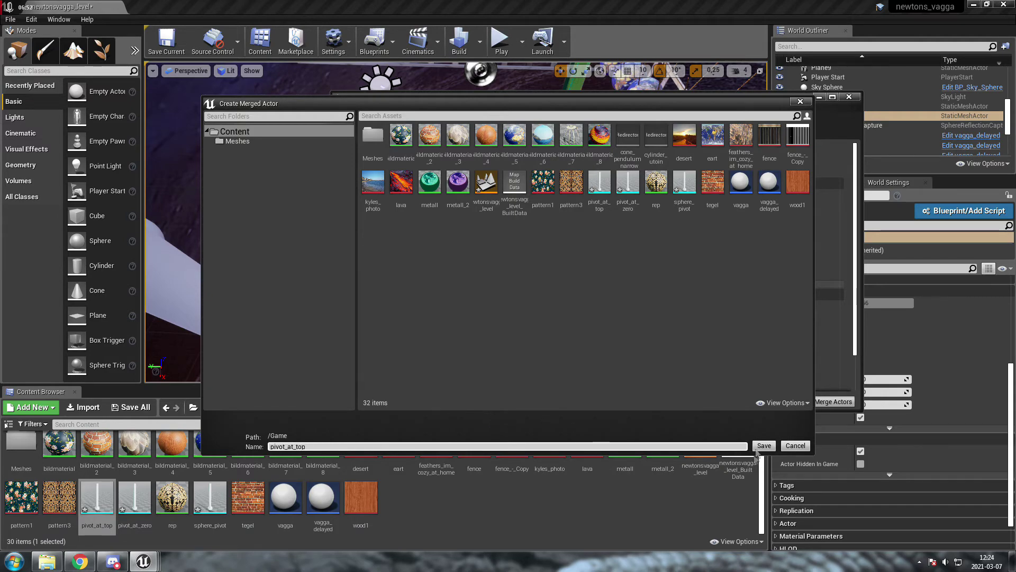
pyautogui.click(762, 446)
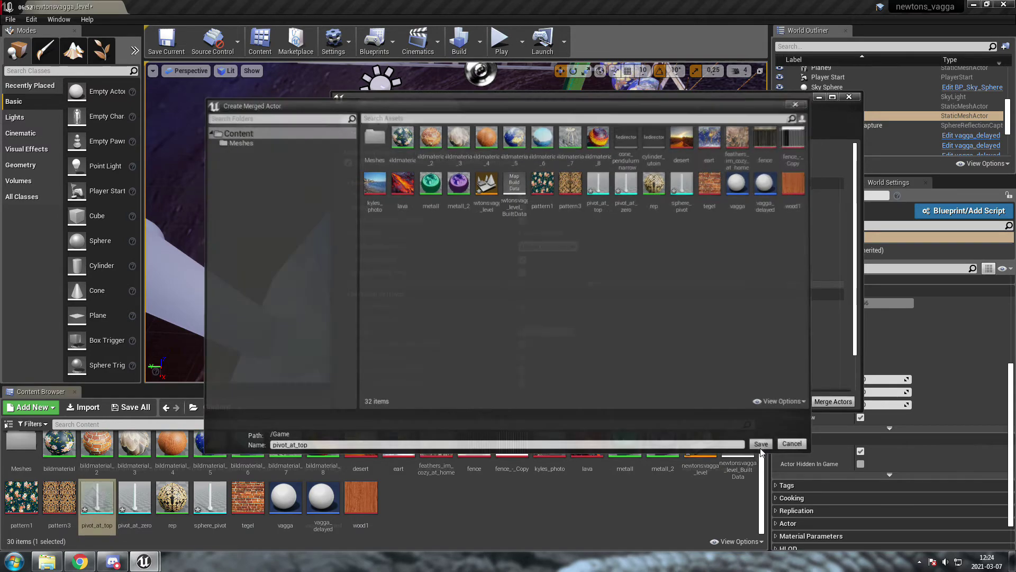
pyautogui.click(849, 97)
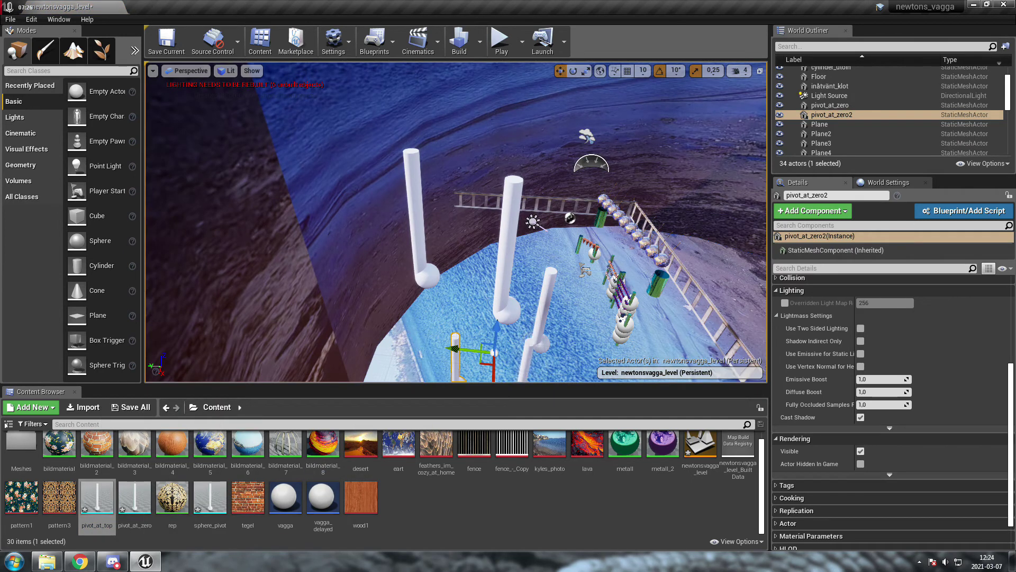
# Place a pivot_at_top pillar in the level, slide it beside the others, and select Rotate.
pyautogui.moveTo(97, 497)
pyautogui.mouseDown()
pyautogui.moveTo(533, 331)
pyautogui.moveTo(578, 140)
pyautogui.mouseUp()
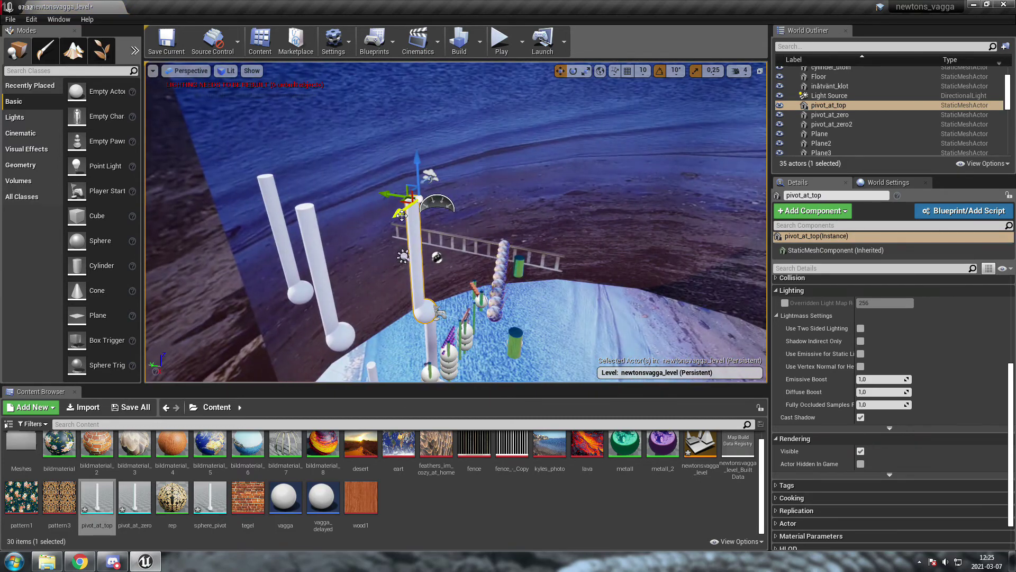
pyautogui.moveTo(401, 216); pyautogui.dragTo(365, 233)
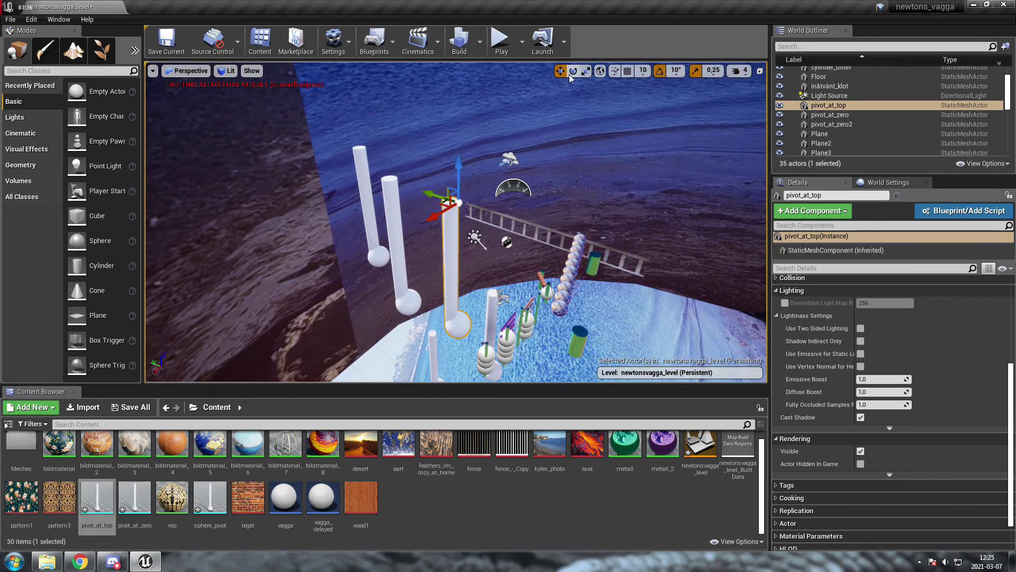
pyautogui.click(573, 71)
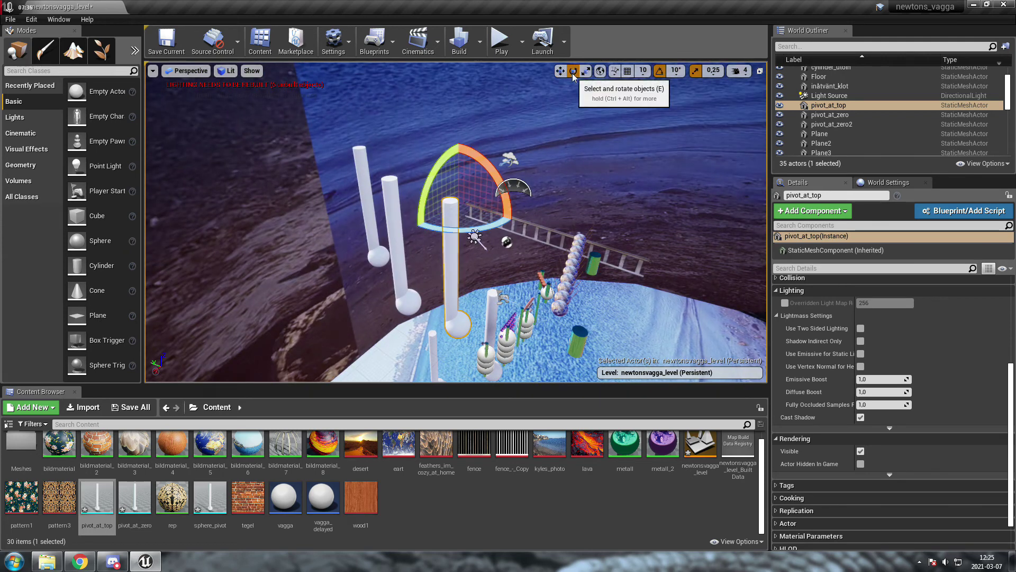